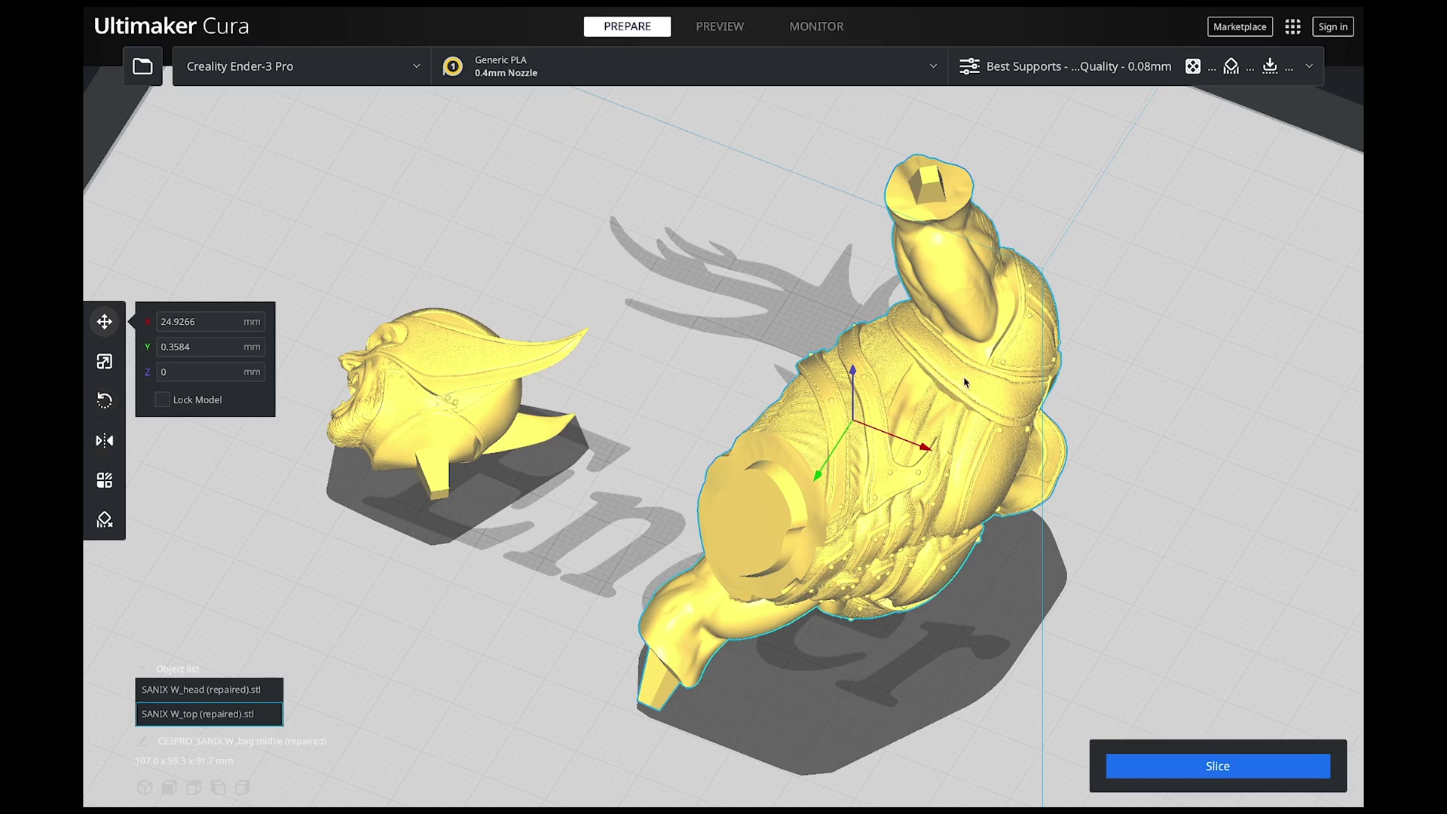
right_click_drag(1191, 391, 850, 505)
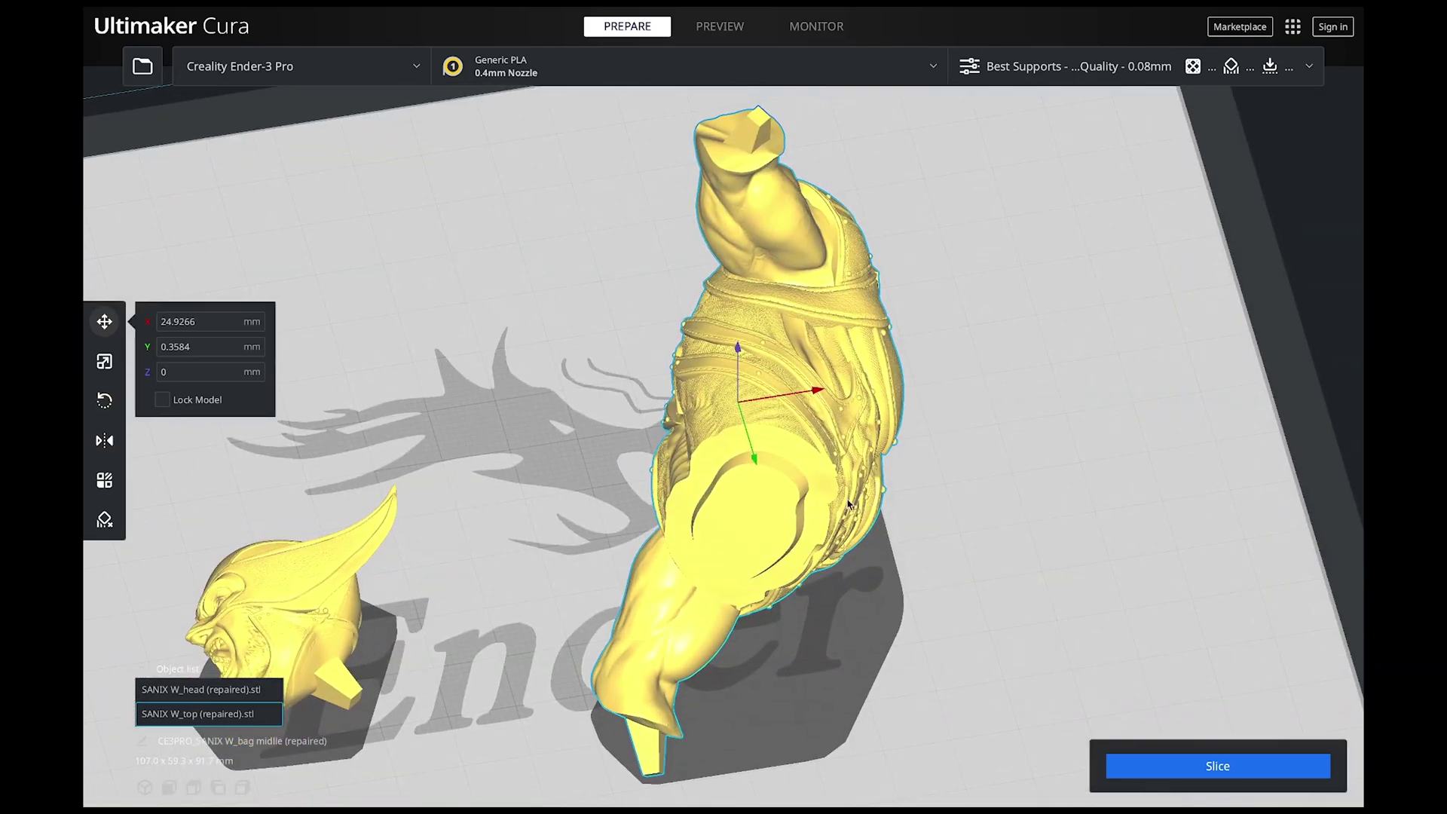
right_click_drag(683, 462, 712, 245)
left_click(104, 401)
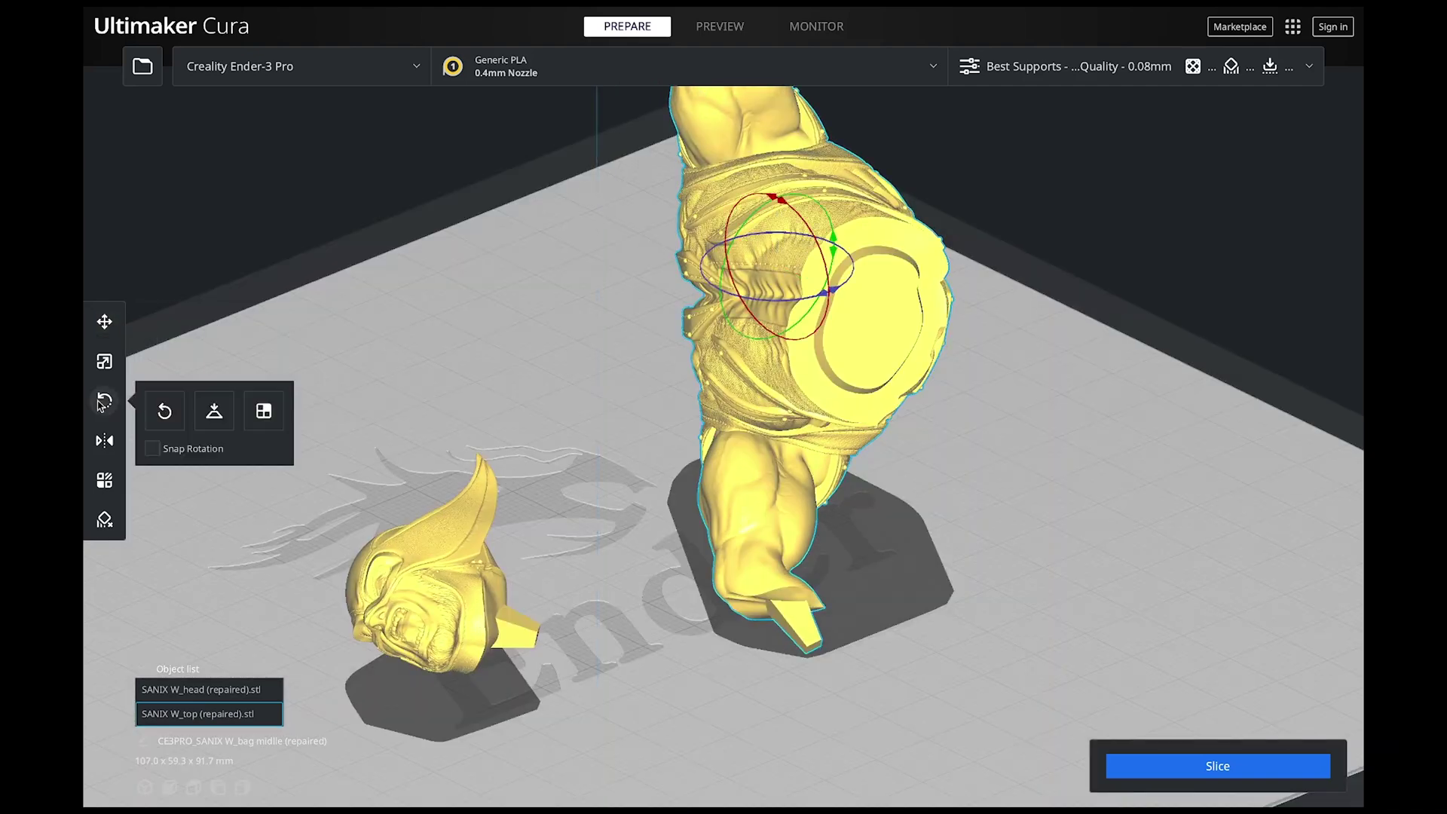
- Align the torso's flat cut face to the build plate so it stands upright
left_click(262, 421)
left_click(871, 306)
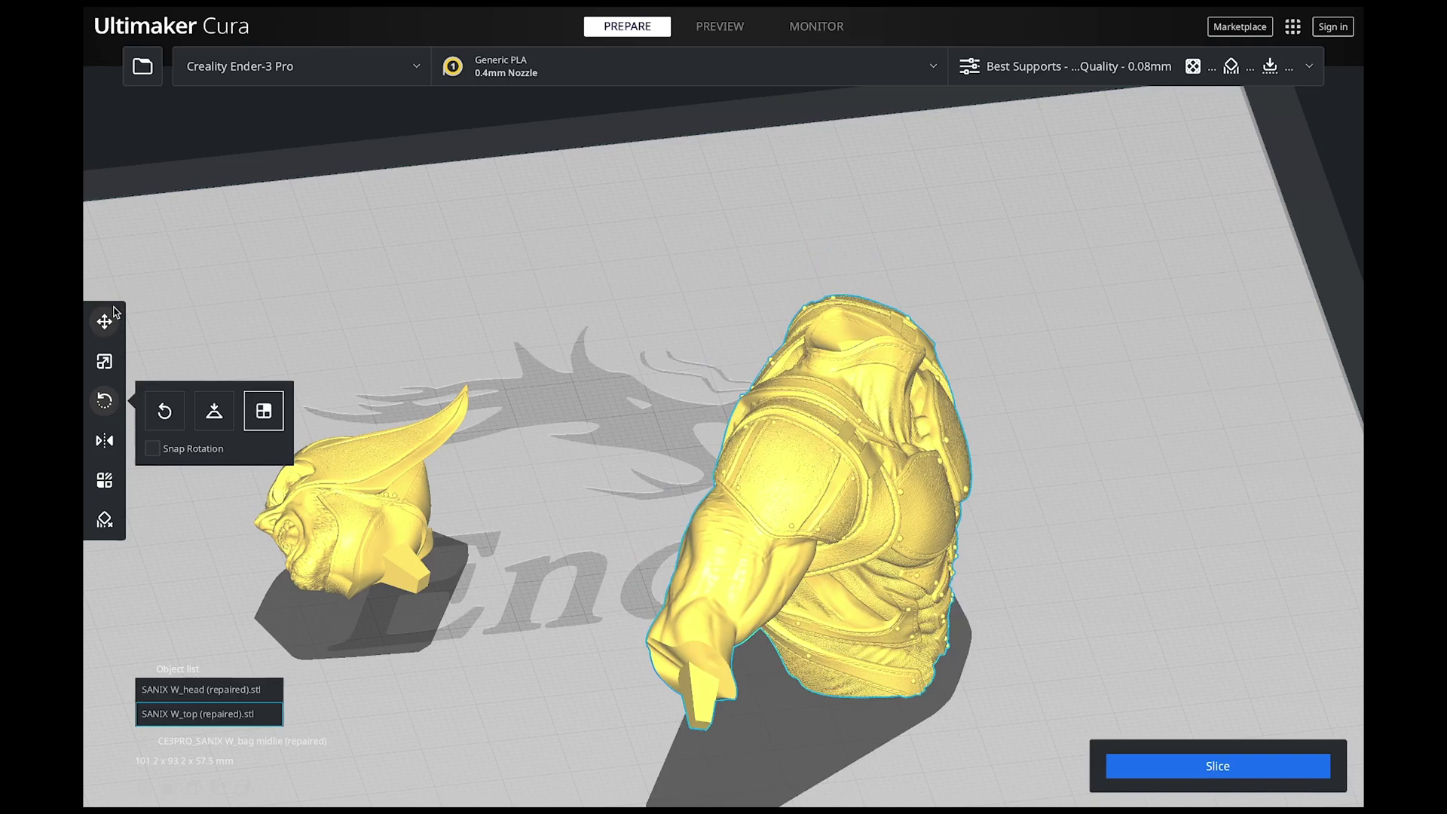
left_click(104, 321)
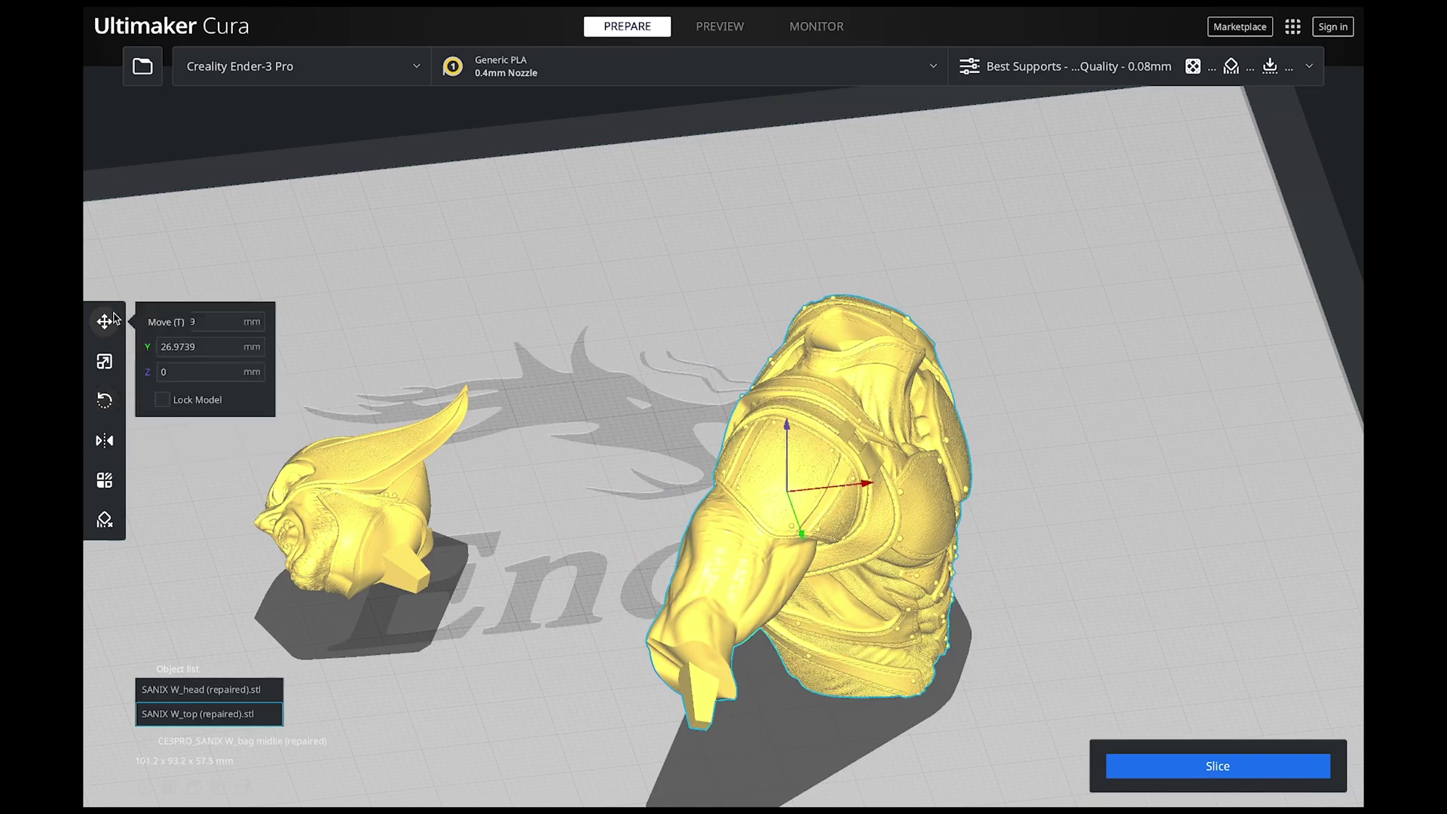
right_click_drag(541, 309, 307, 281)
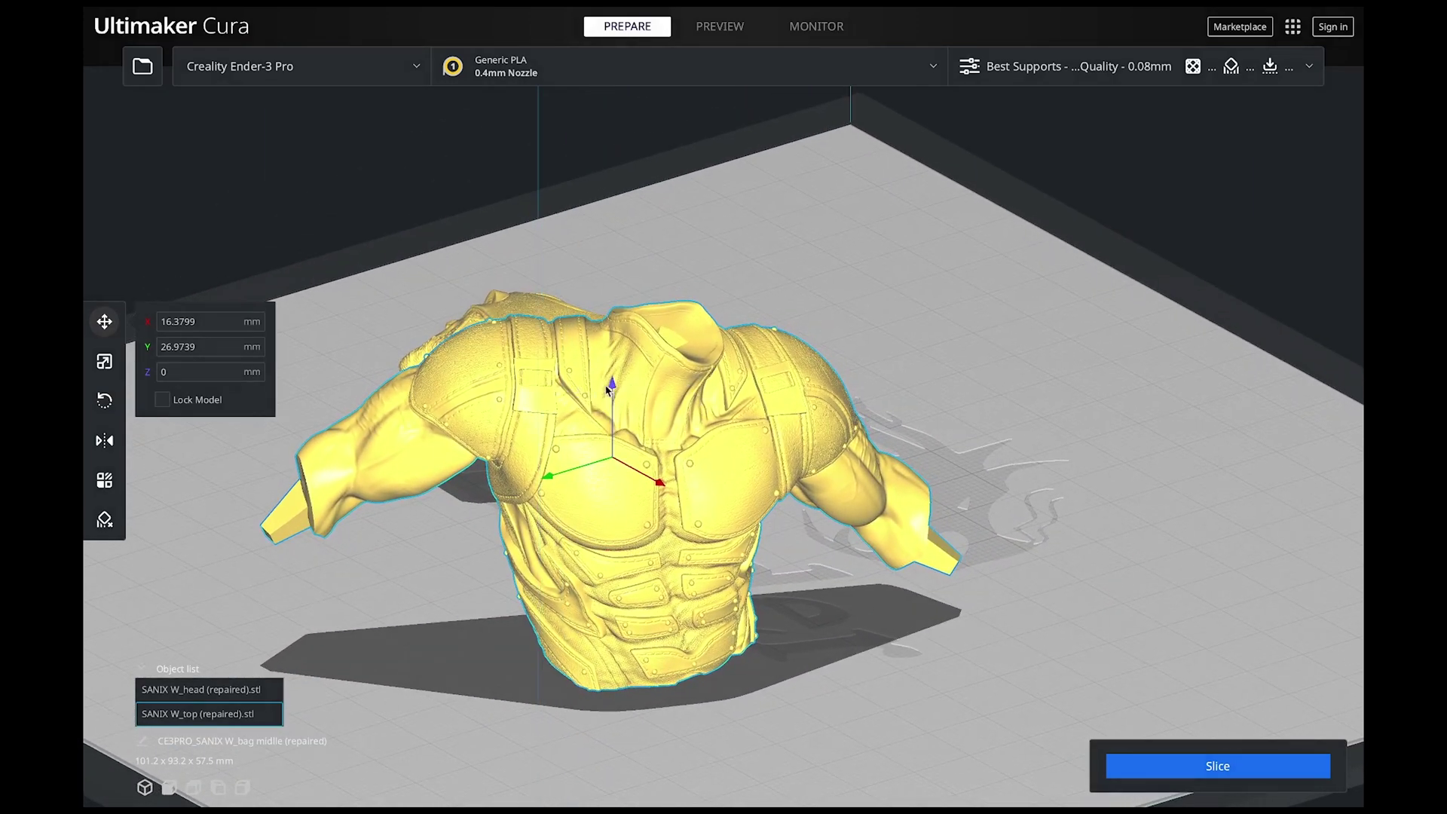
- Nudge the torso down along Z and tilt it 7 degrees at X 15.4423, Y 12.4598
left_click_drag(613, 387, 636, 596)
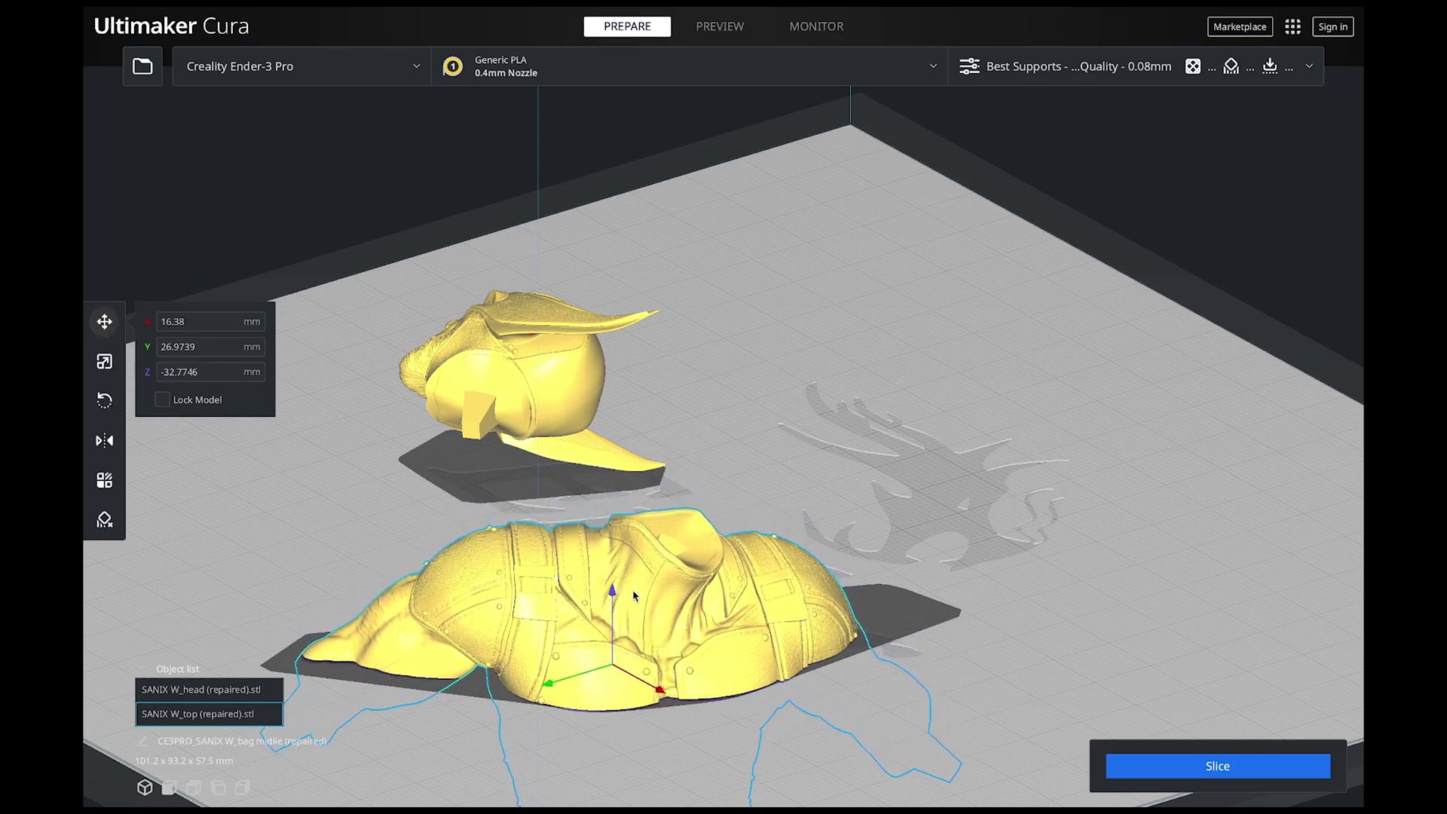
left_click(90, 399)
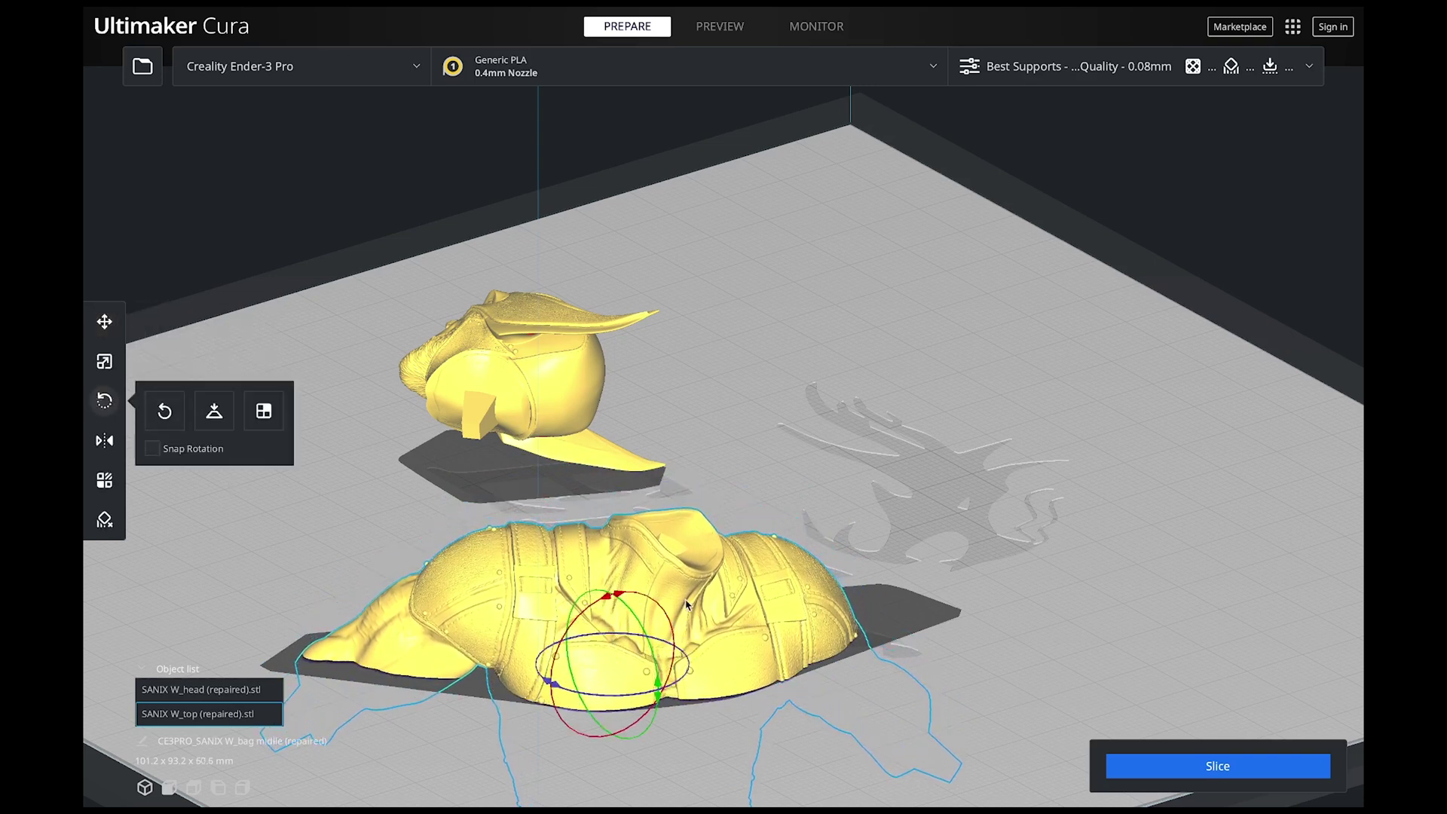
mouse_move(646, 603)
left_mouse_down()
mouse_move(624, 598)
mouse_move(664, 597)
left_mouse_up()
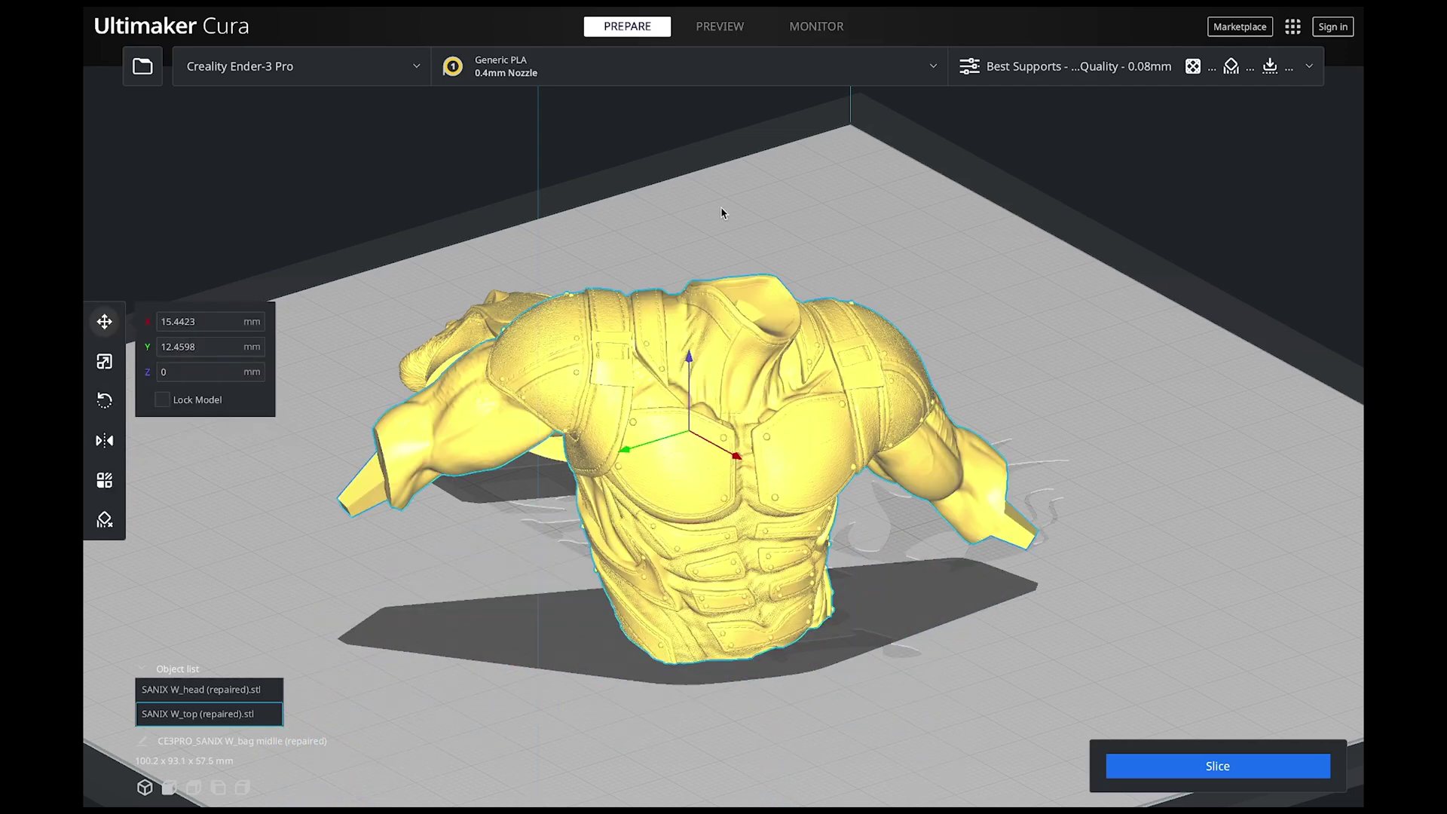
right_click_drag(711, 216, 968, 209)
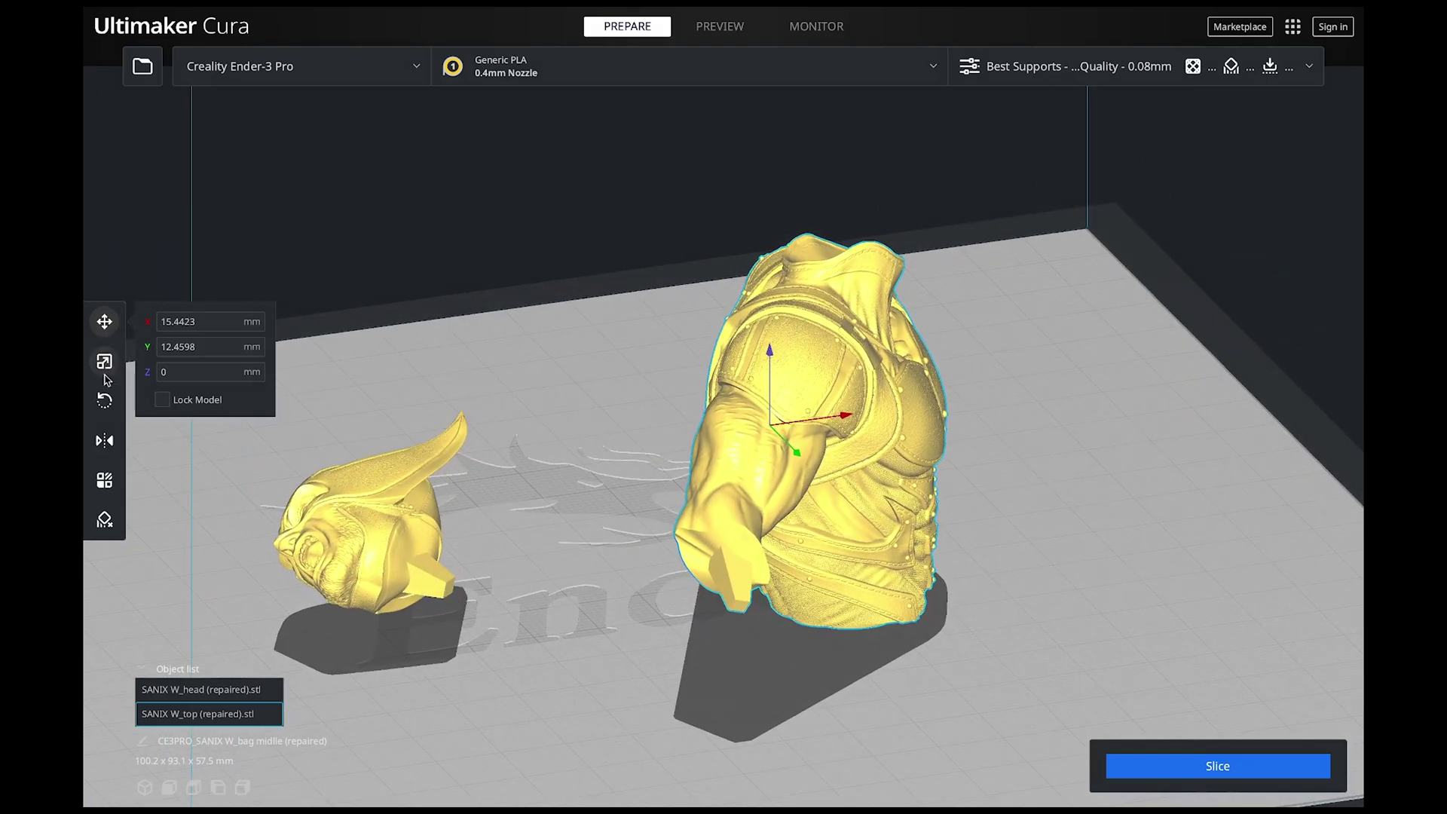
left_click(104, 400)
- Select the head and rotate it -21 then a further -4 degrees with the Rotate rings
left_click(395, 504)
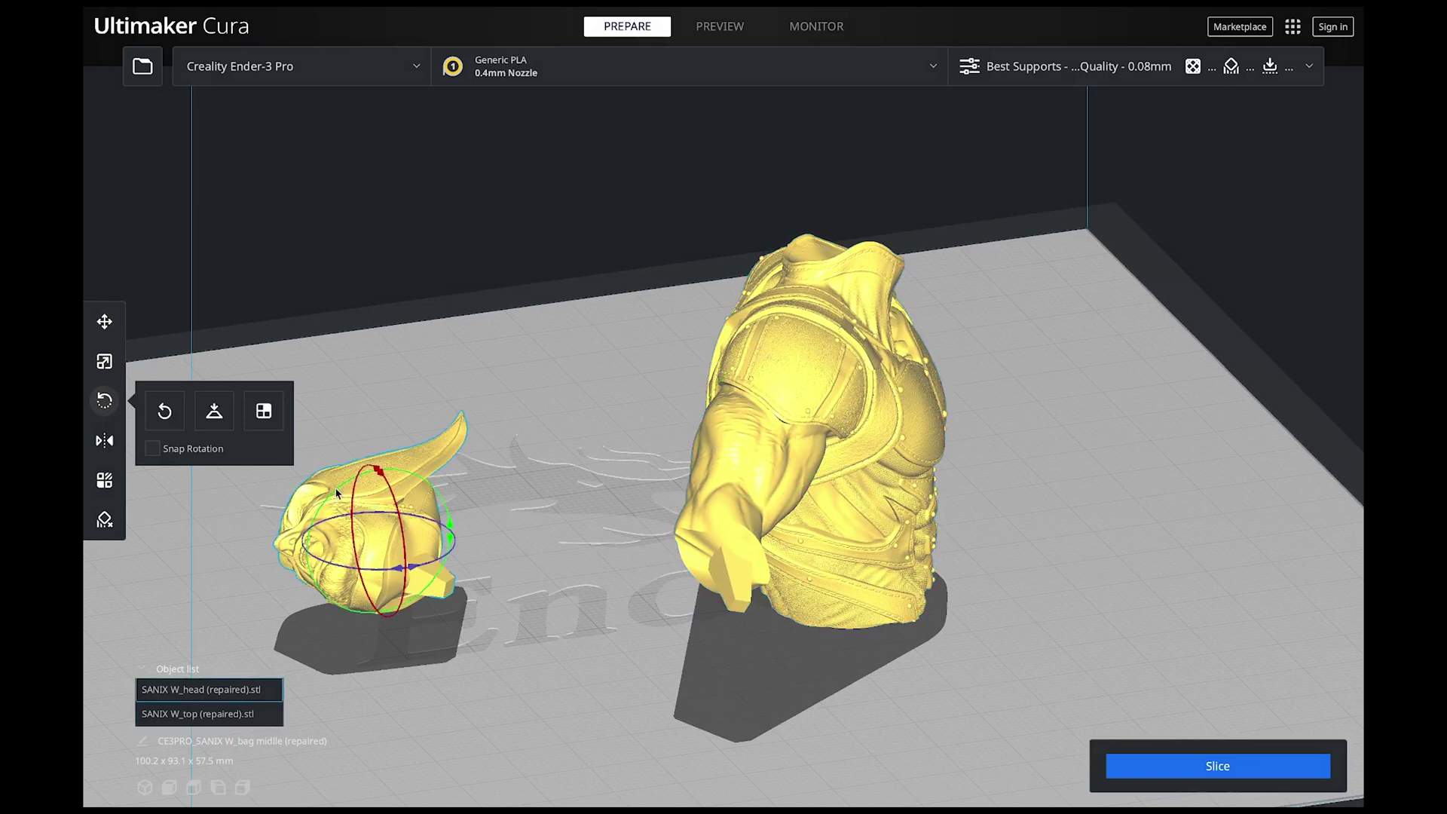
left_click_drag(370, 543, 443, 472)
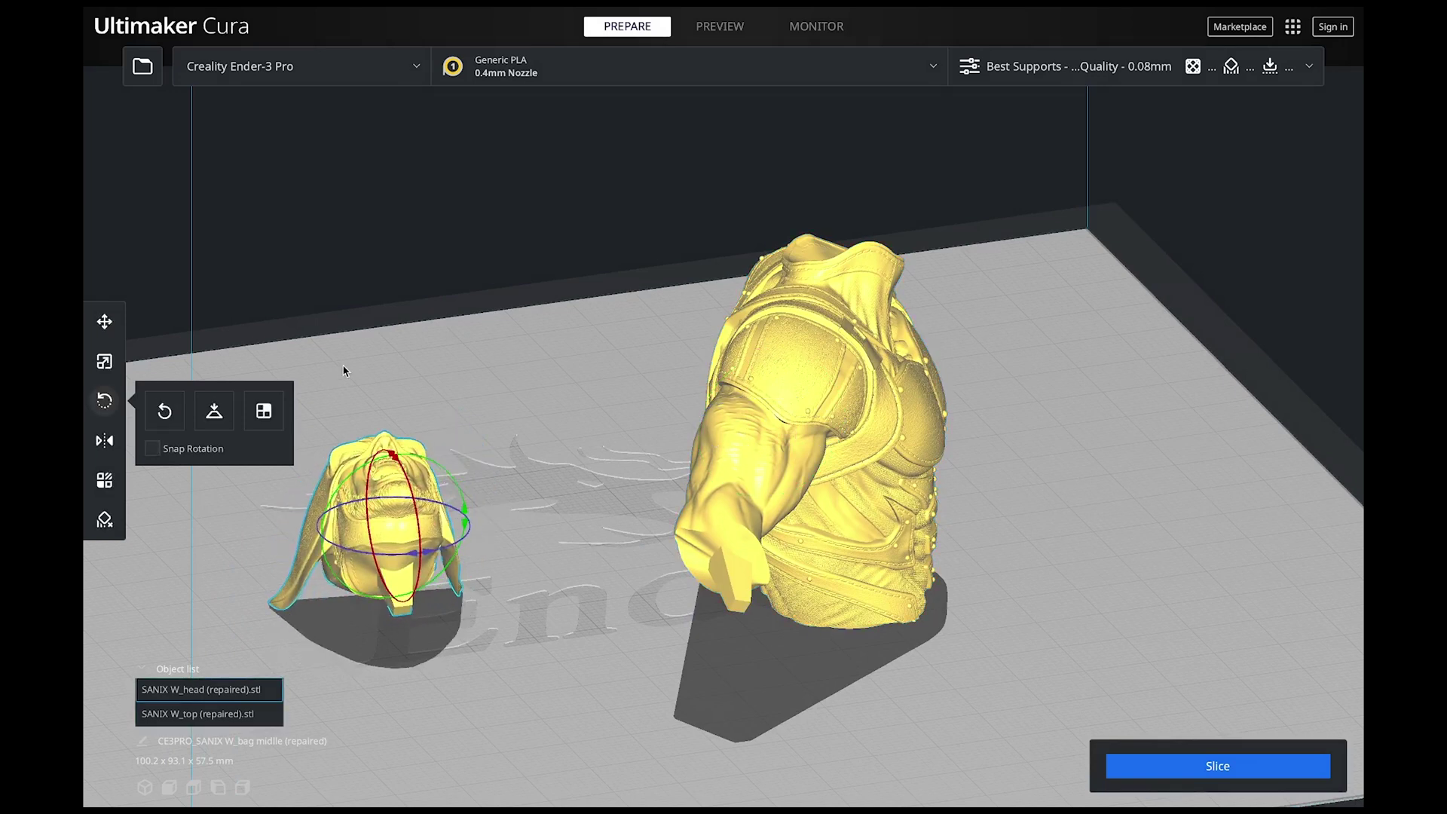
right_click_drag(349, 372, 581, 332)
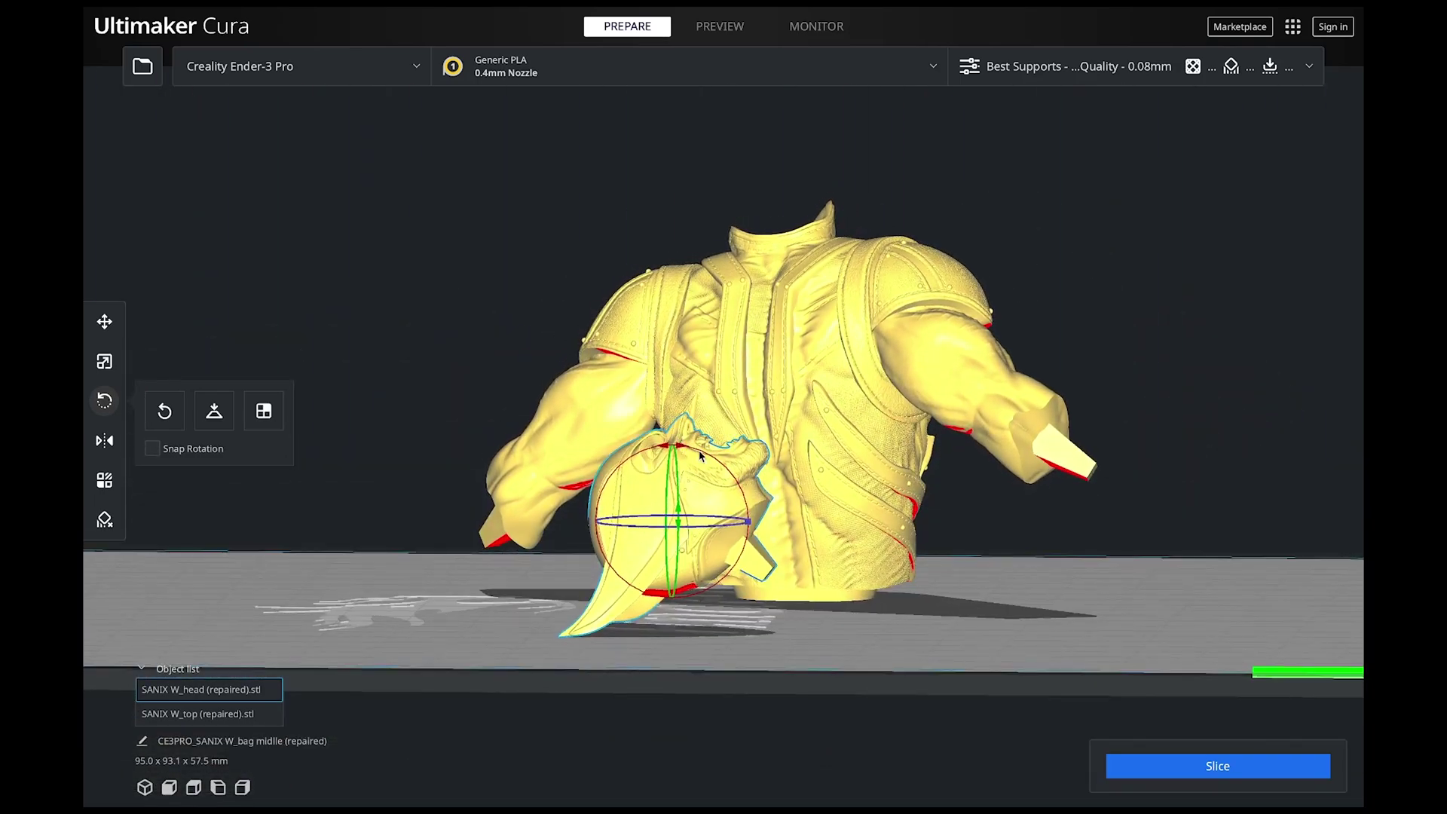
left_click_drag(700, 450, 695, 450)
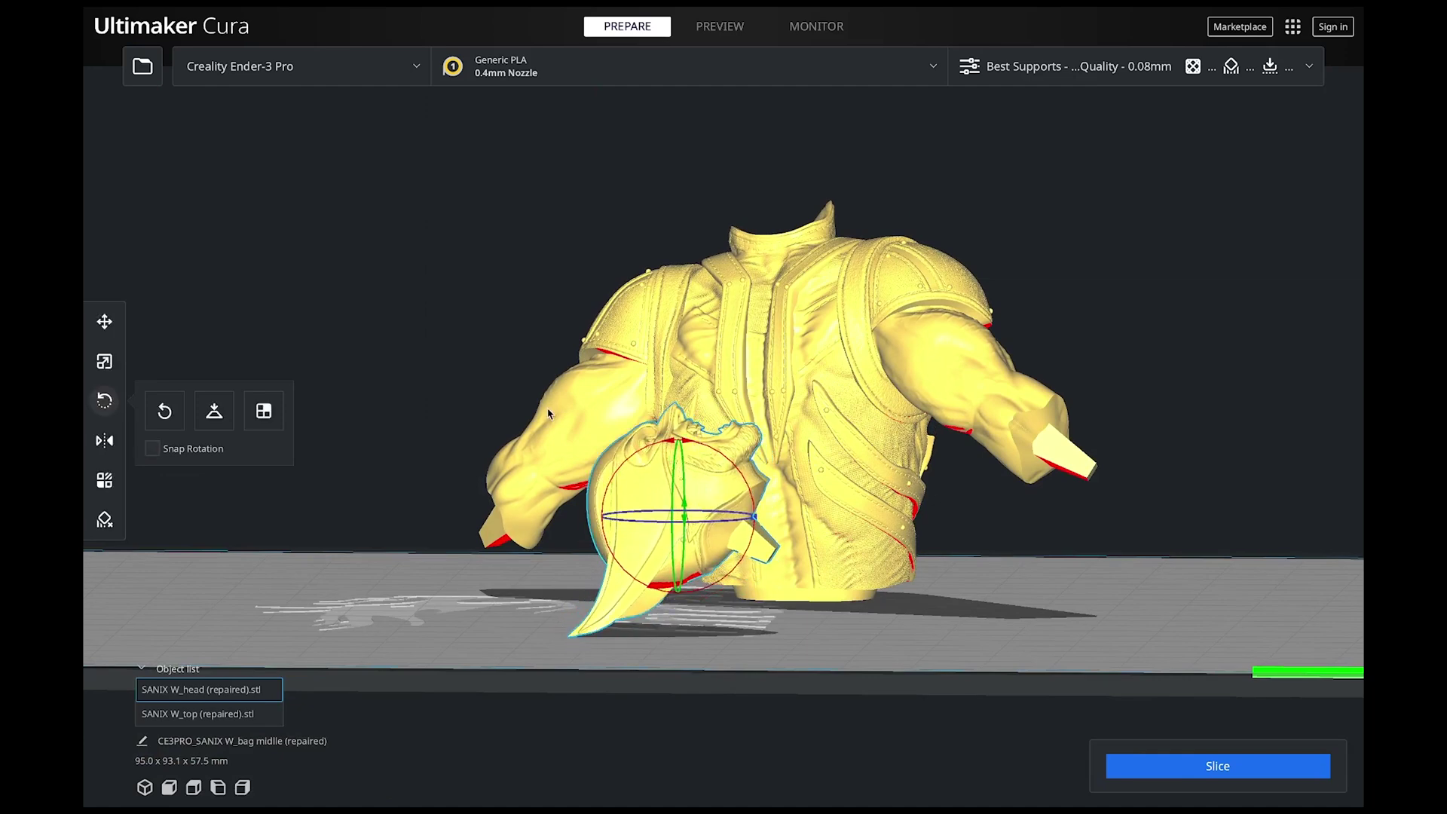
right_click_drag(442, 400, 608, 399)
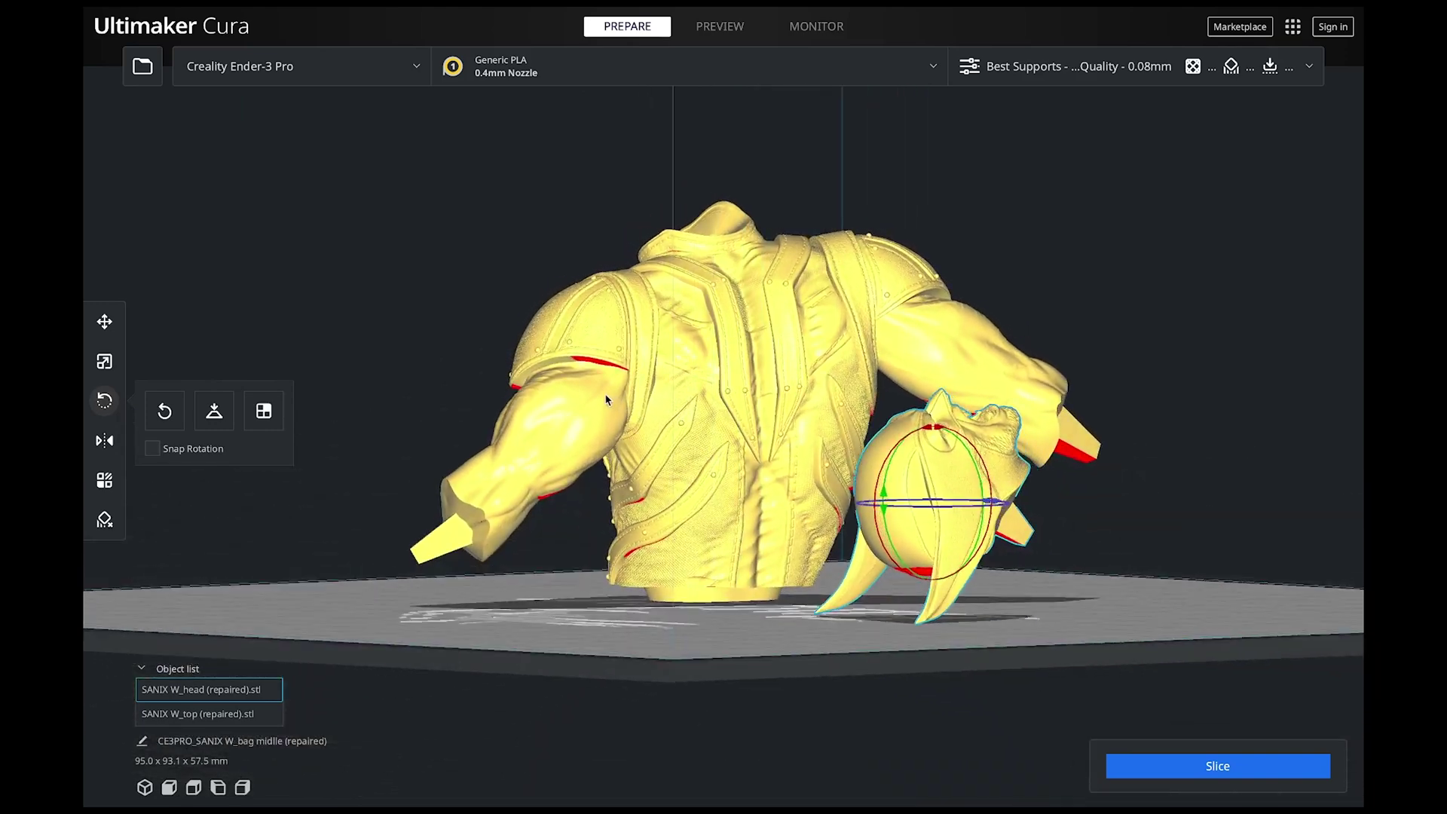
scroll(1020, 261, "up", 10)
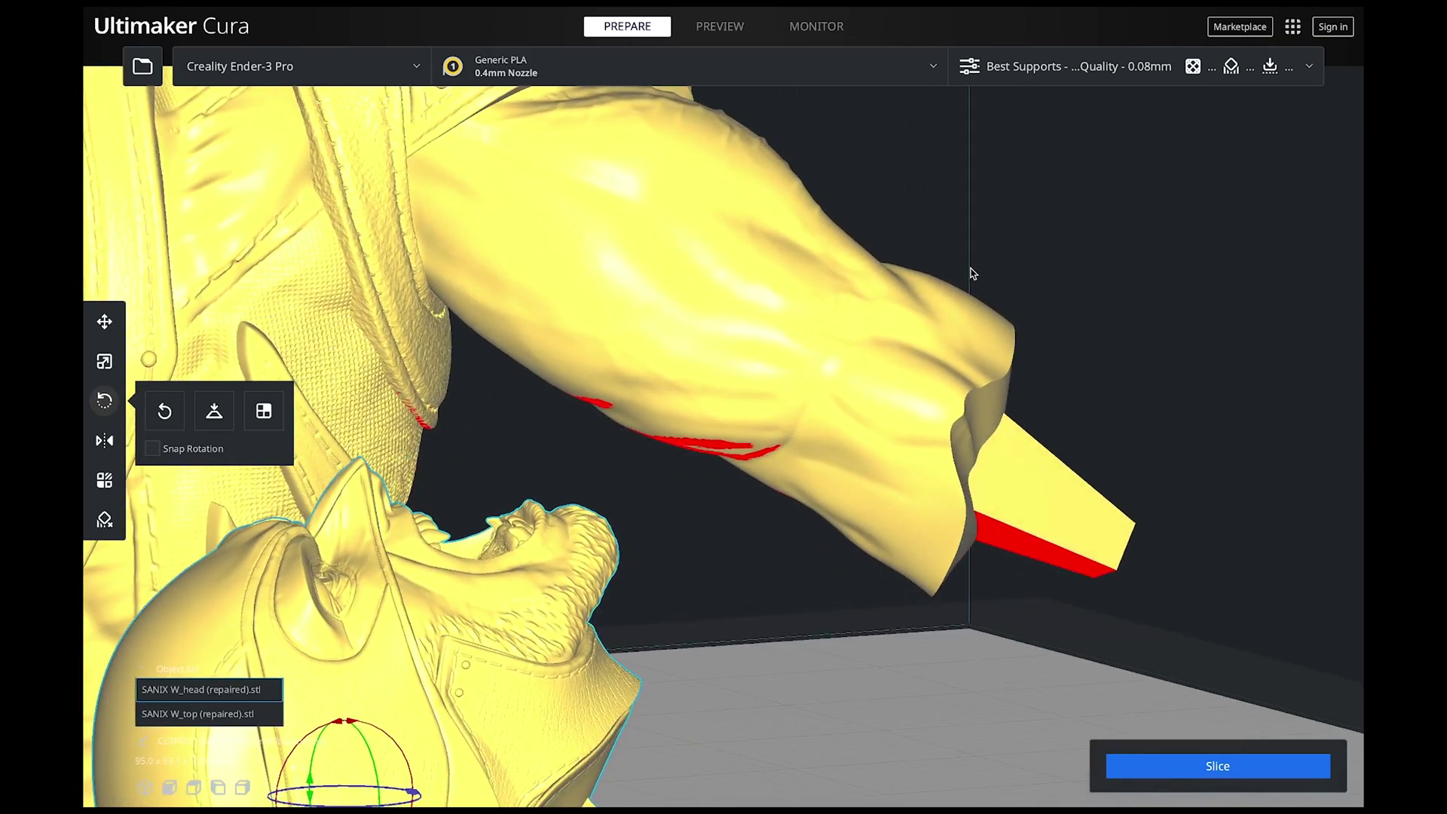
scroll(695, 524, "up", 5)
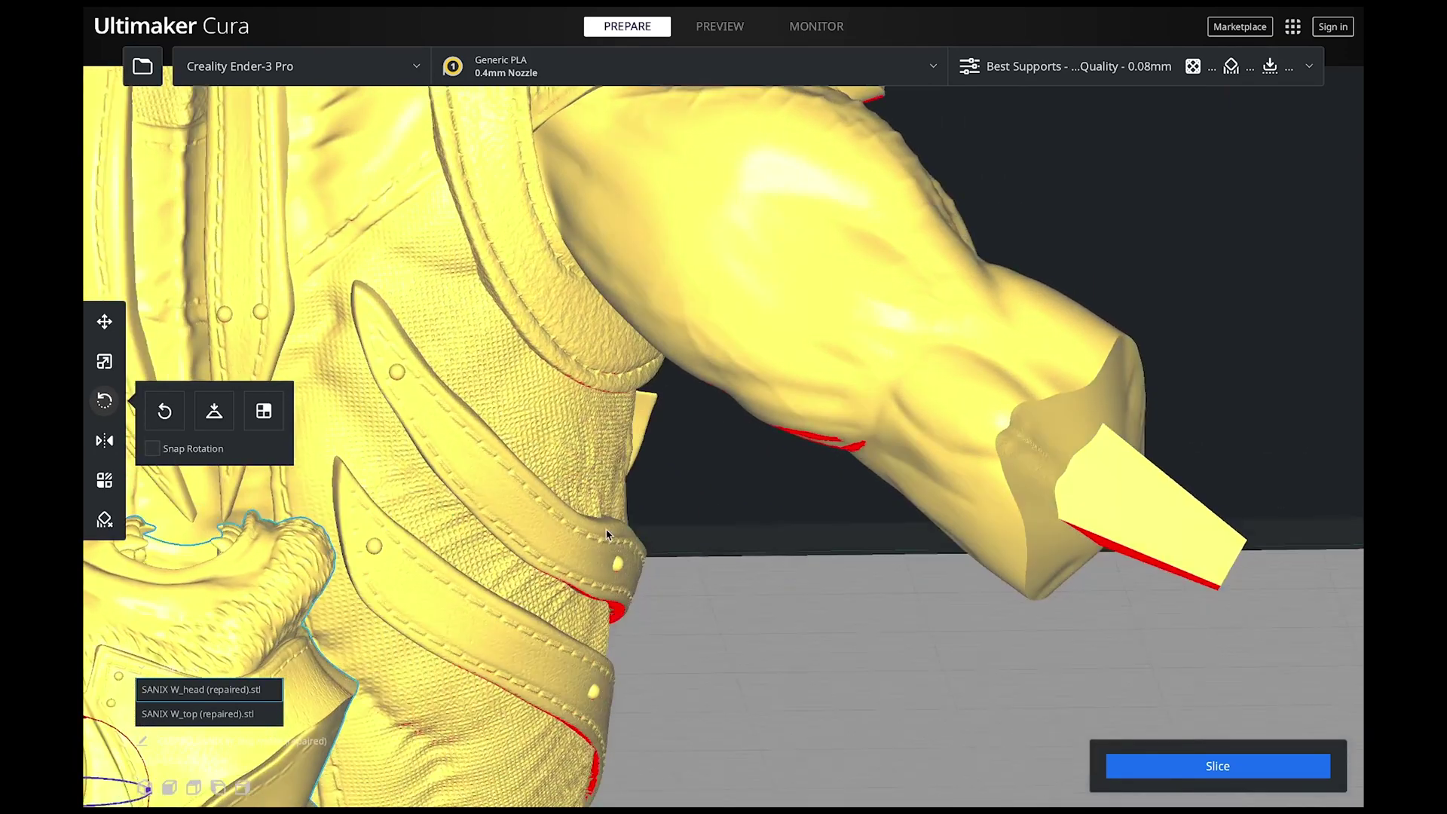
scroll(607, 534, "down", 2)
right_click_drag(607, 535, 634, 478)
scroll(716, 483, "up", 3)
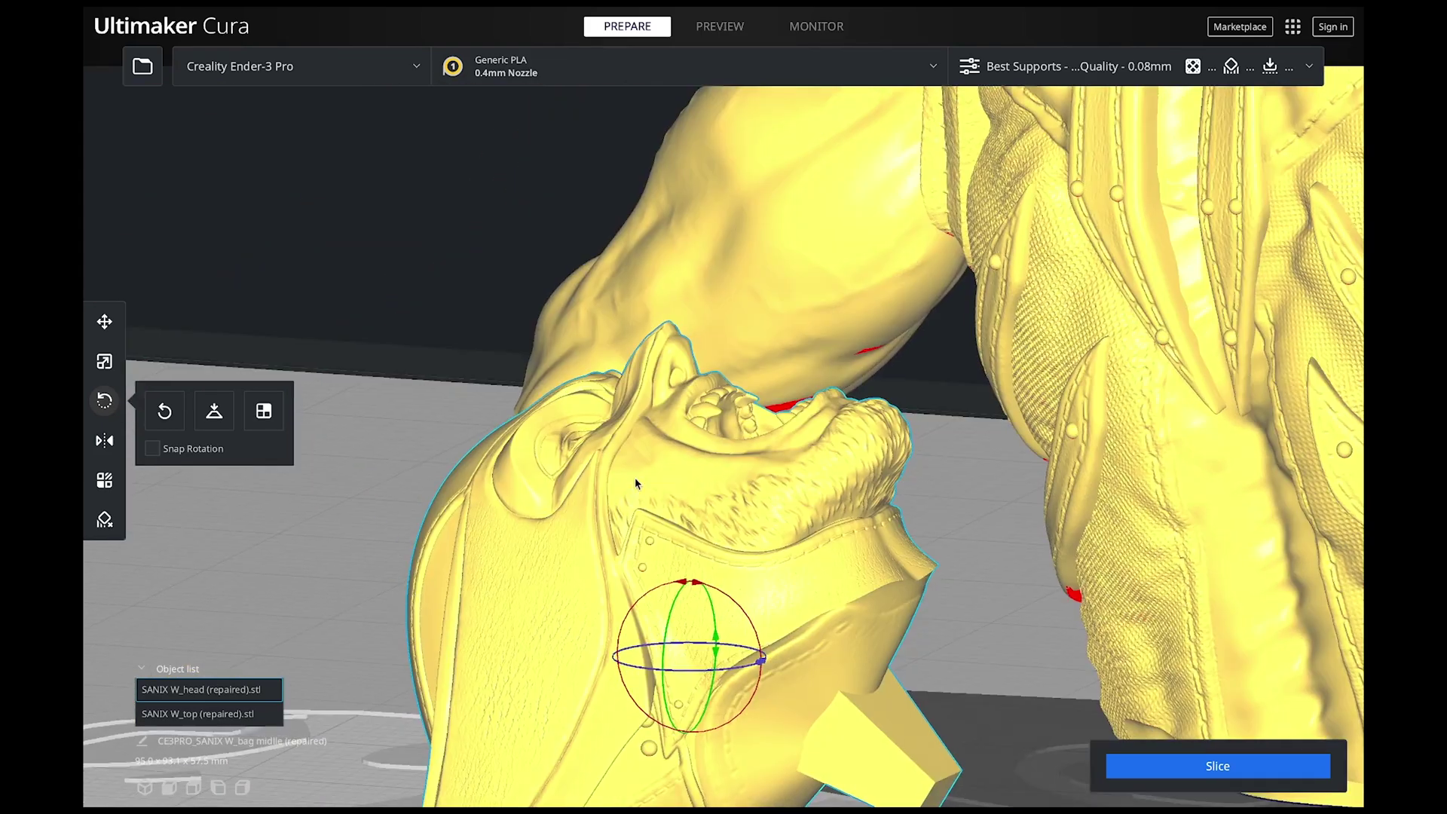
- Rotate the head -27 degrees about the other axis and level it upright, then reselect it
left_click_drag(714, 673, 612, 668)
left_click_drag(653, 599, 654, 601)
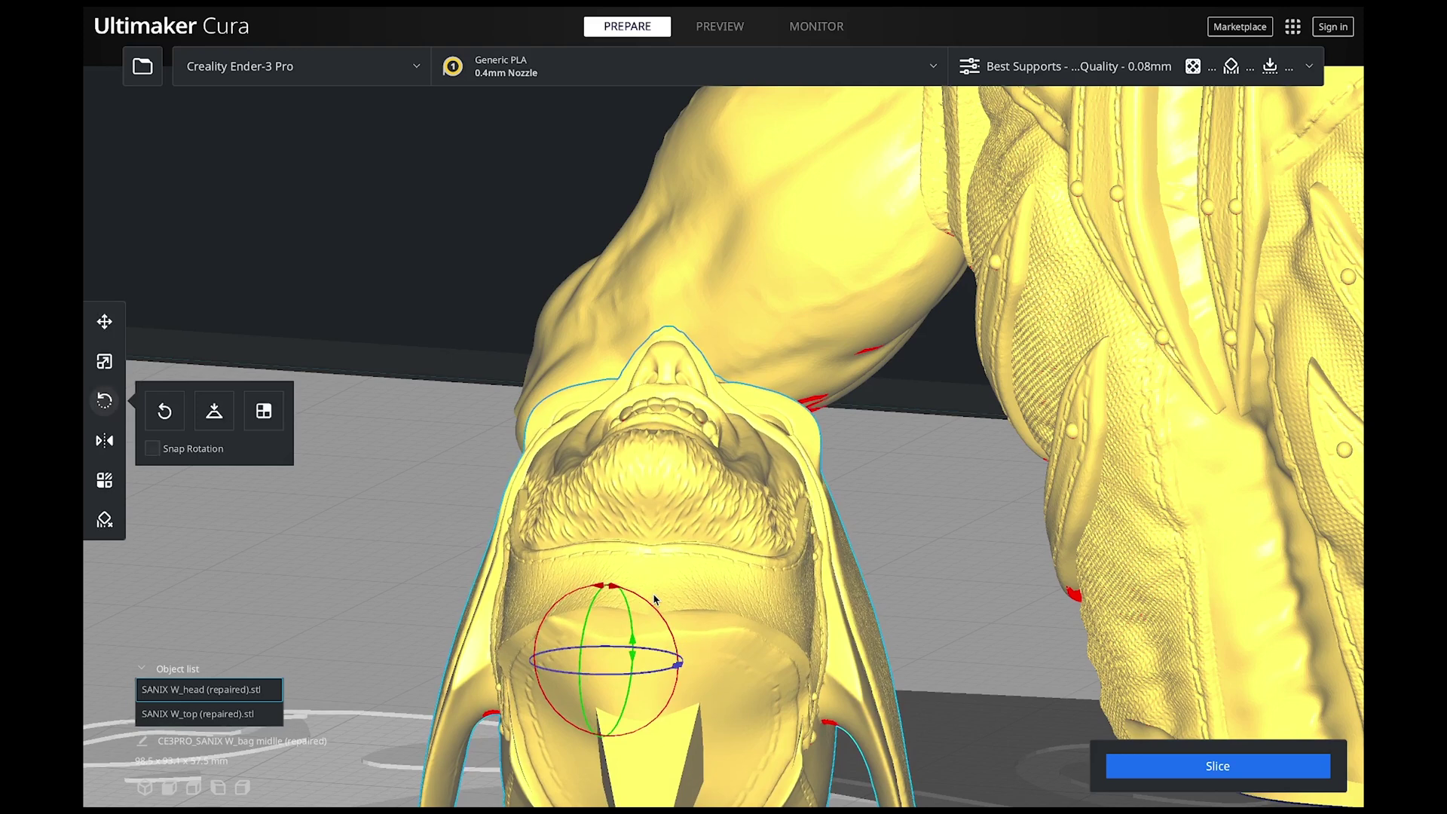
right_click(935, 600)
left_click(922, 535)
left_click(933, 559)
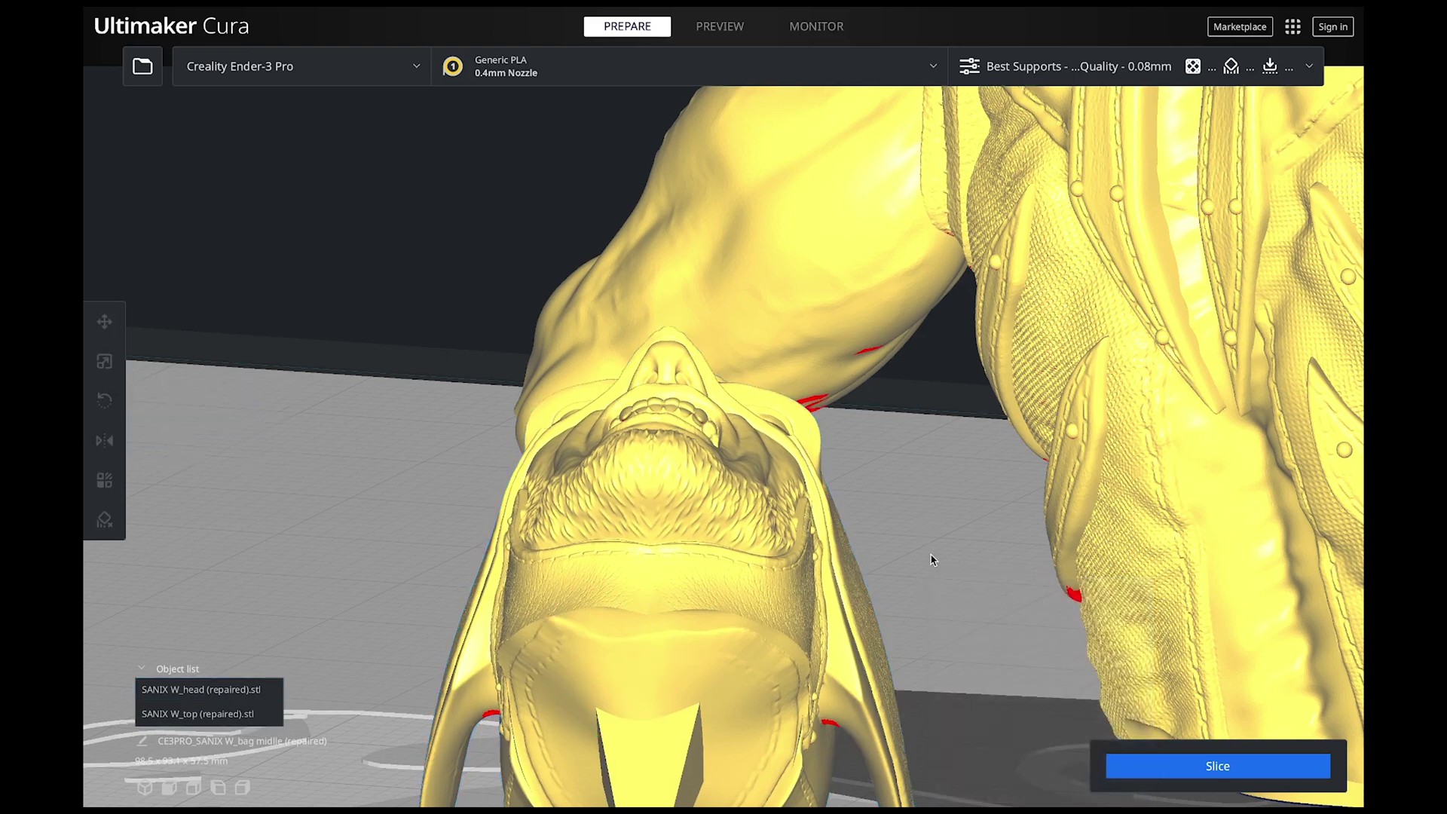
right_click_drag(932, 559, 938, 492)
right_click_drag(965, 384, 965, 397)
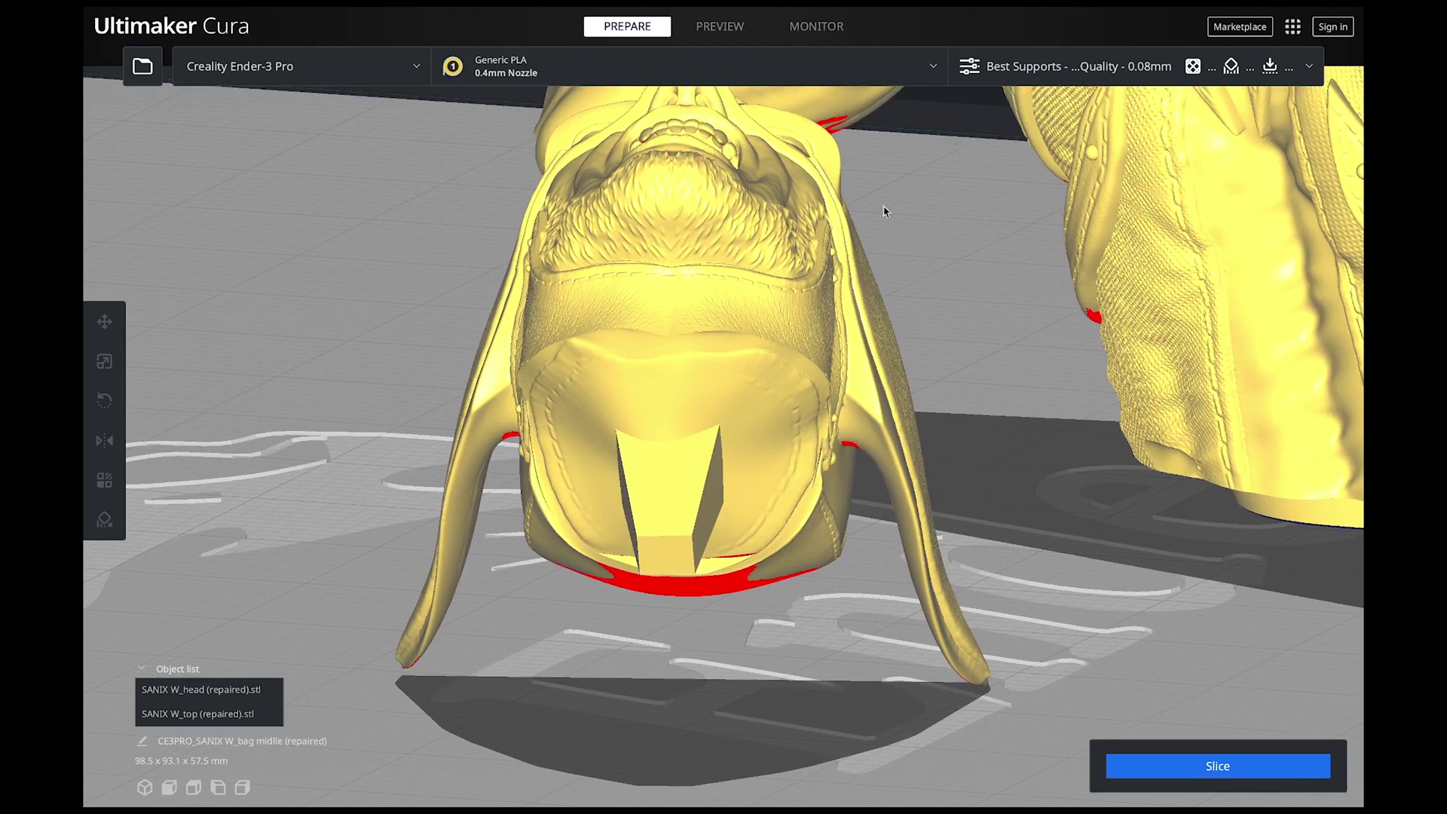
scroll(858, 315, "down", 10)
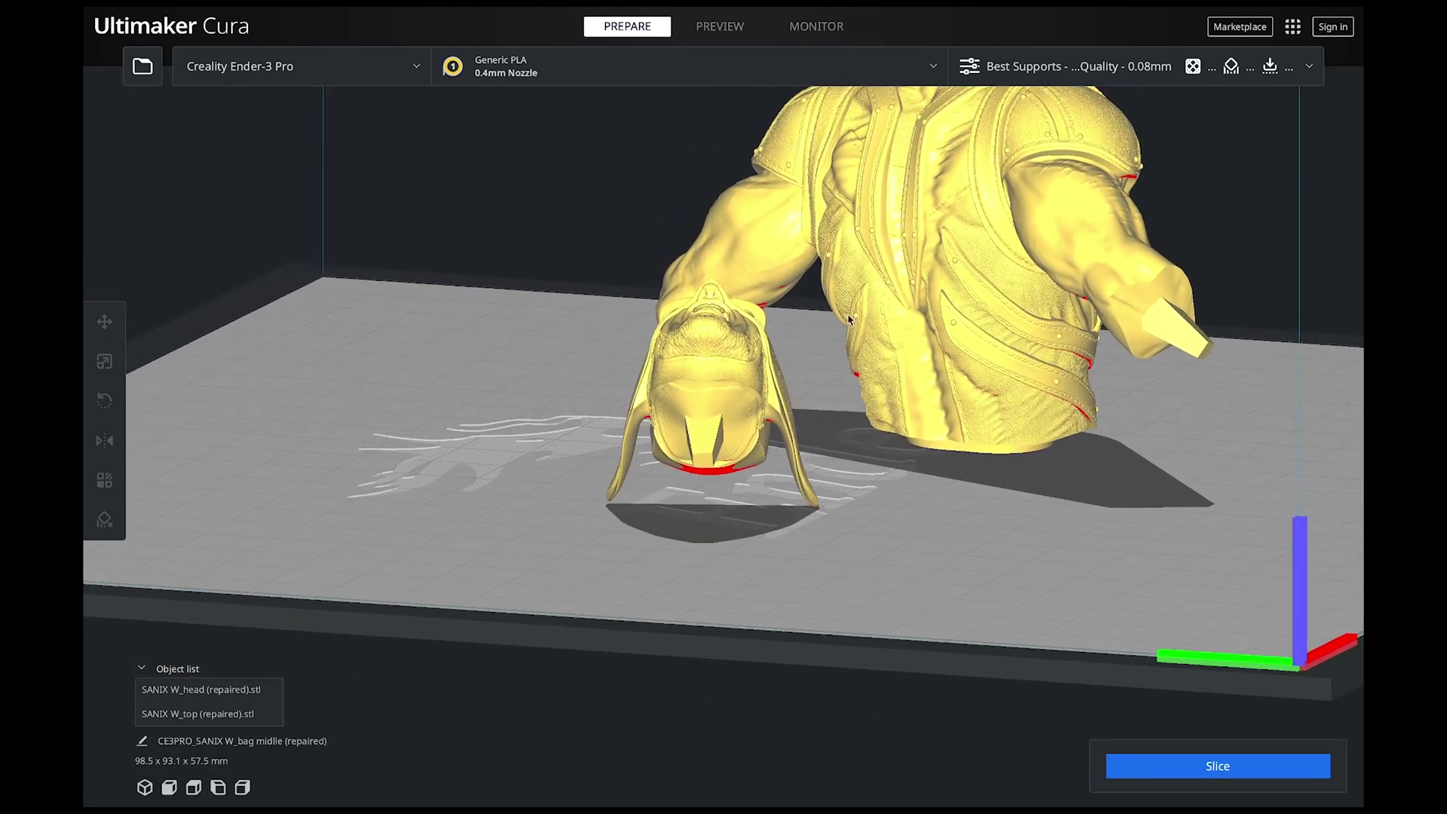
left_click(715, 368)
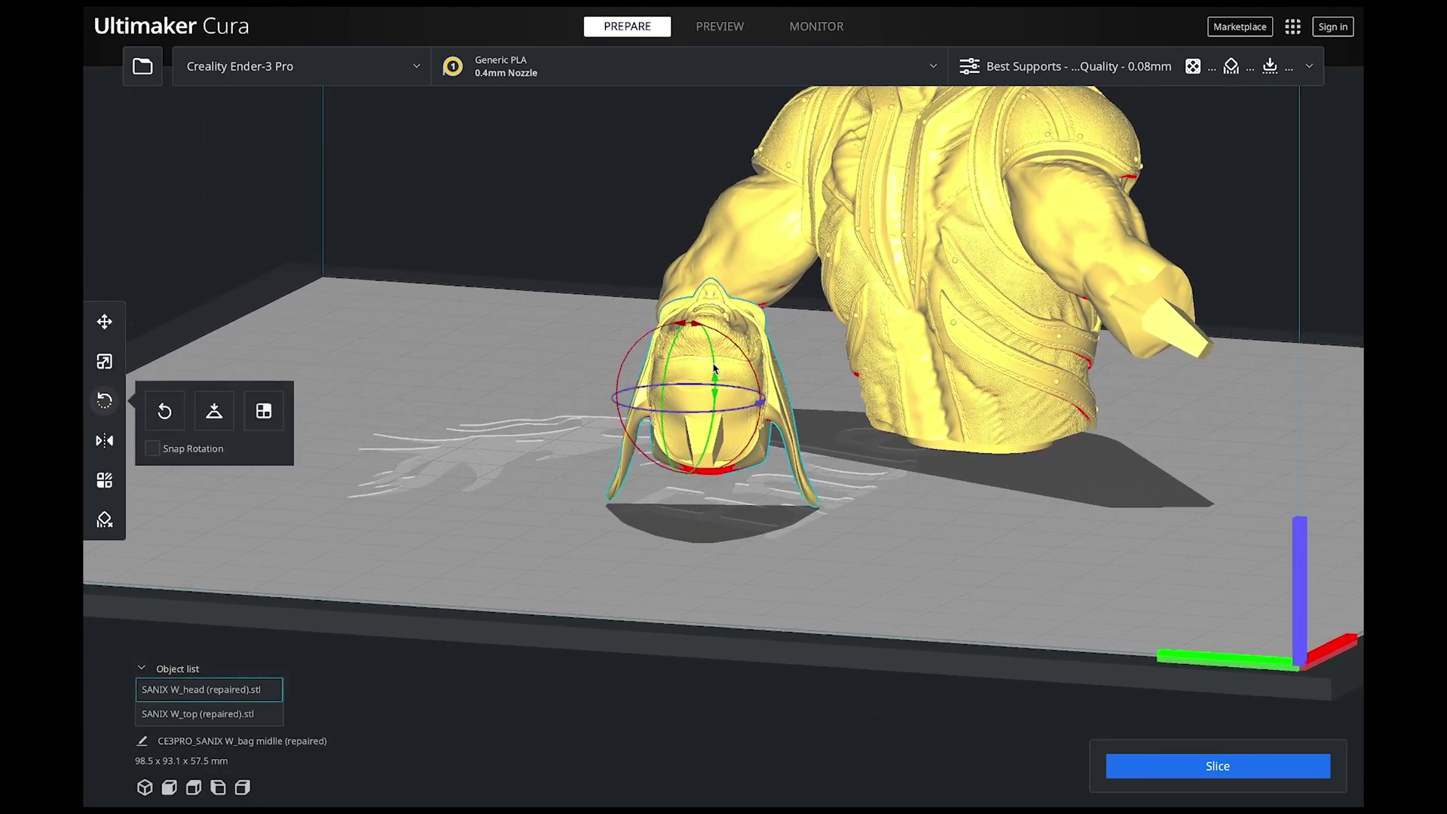
- Start exporting only the selected head piece, then cancel the save dialog
mouse_move(147, 9)
left_click(226, 15)
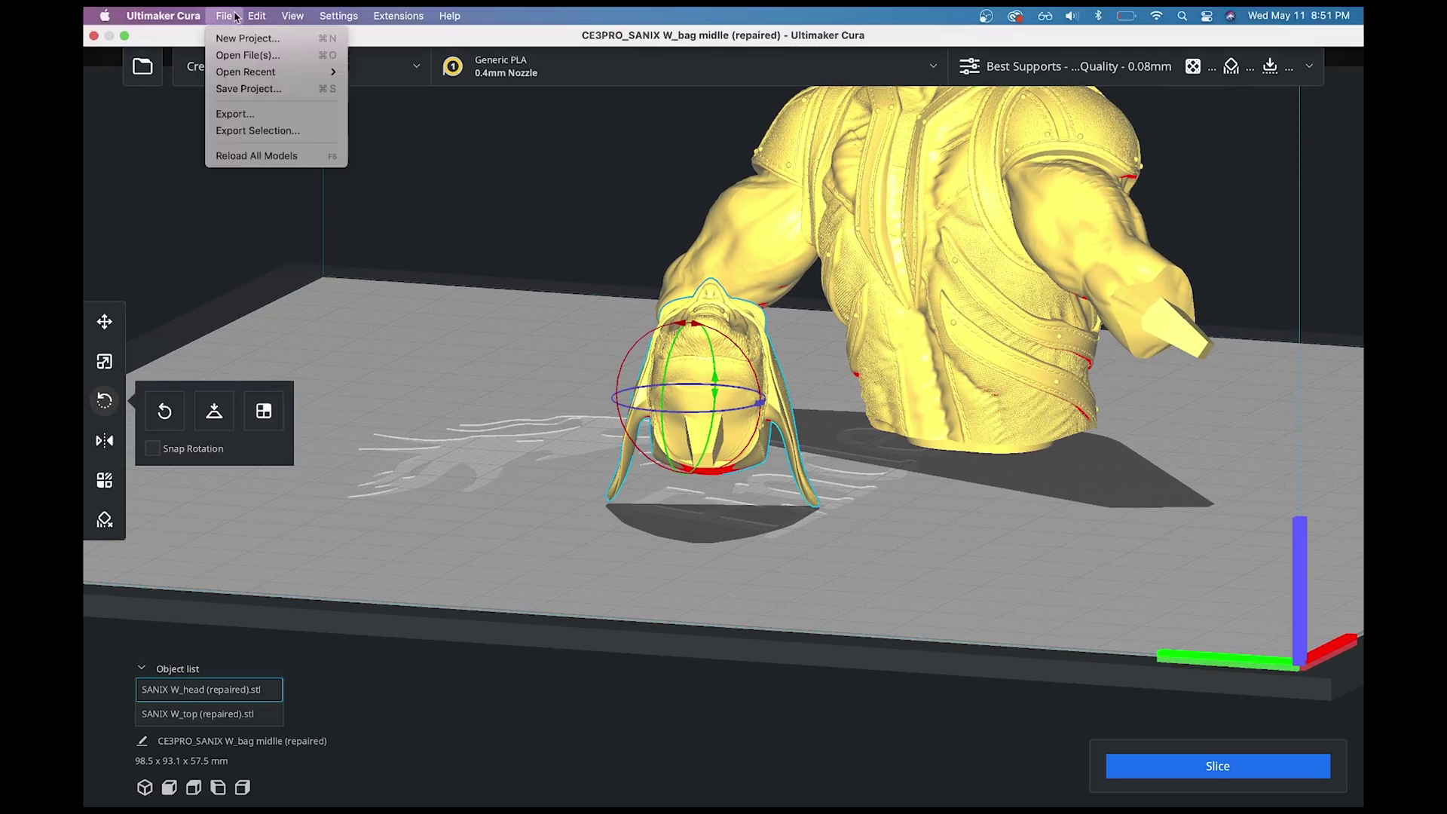
left_click(261, 131)
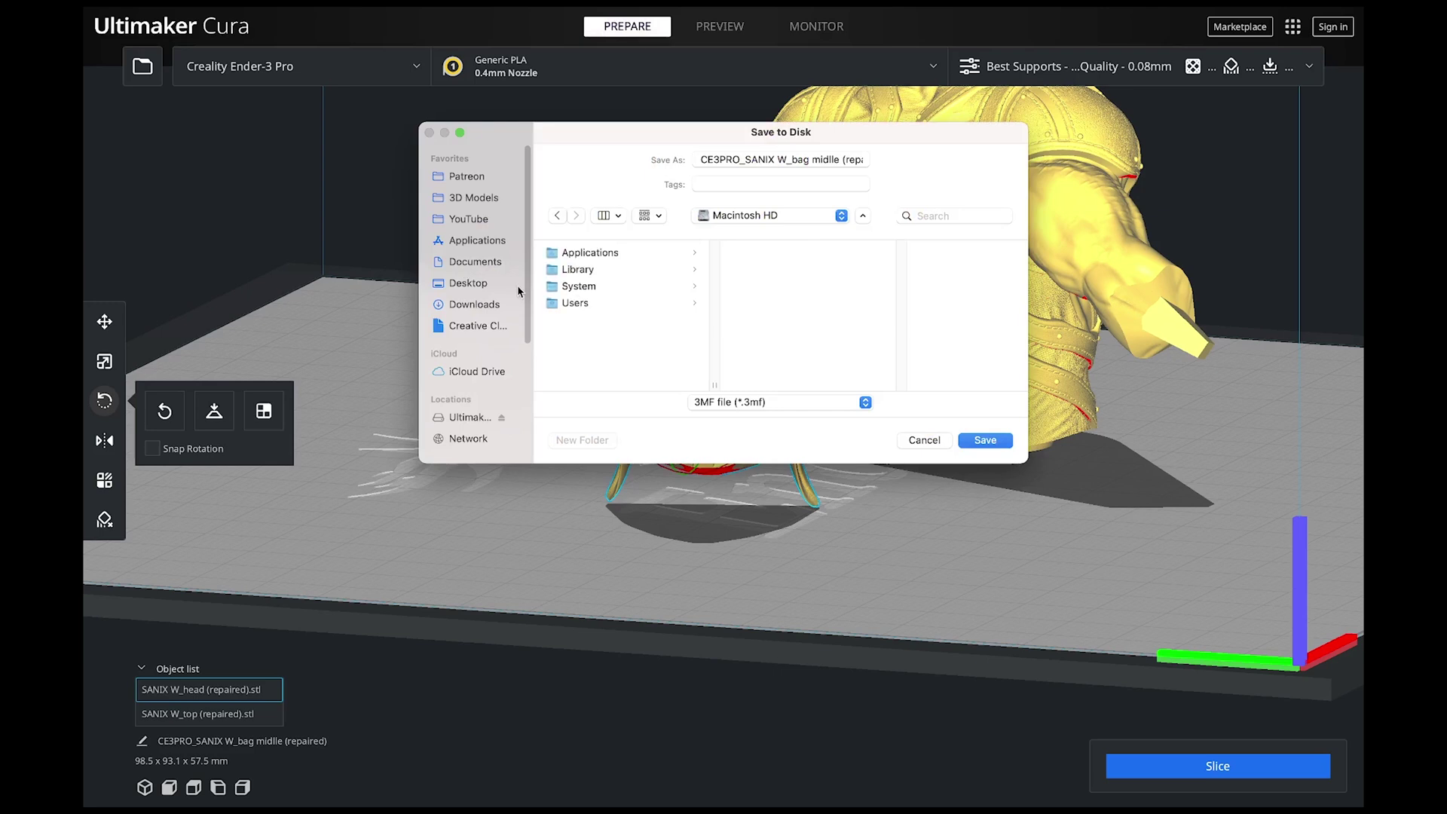
key("Escape")
- Export only the selected torso piece as STL File (ASCII) (*.stl)
left_click(1011, 344)
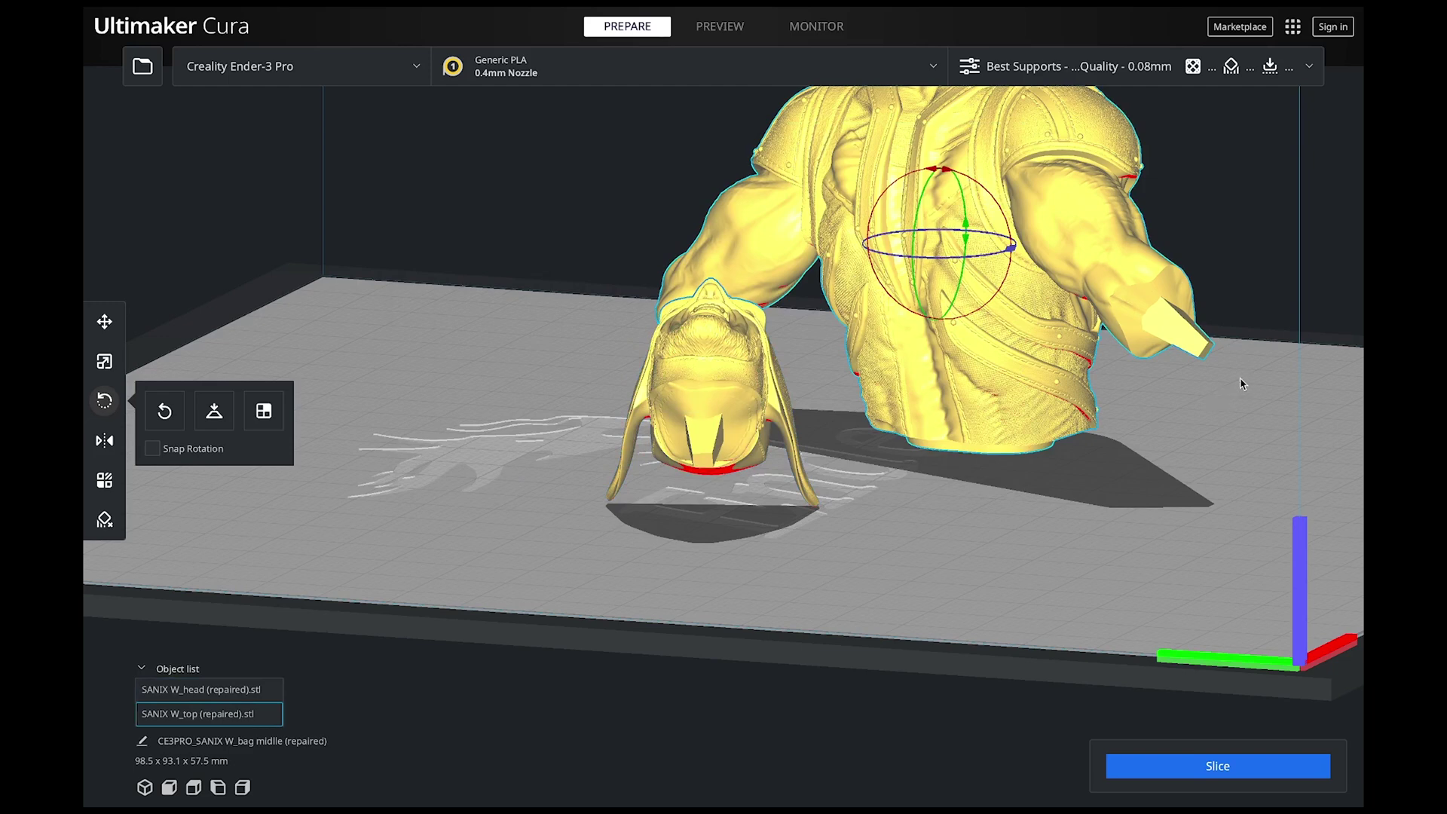
right_click_drag(1246, 402, 711, 357)
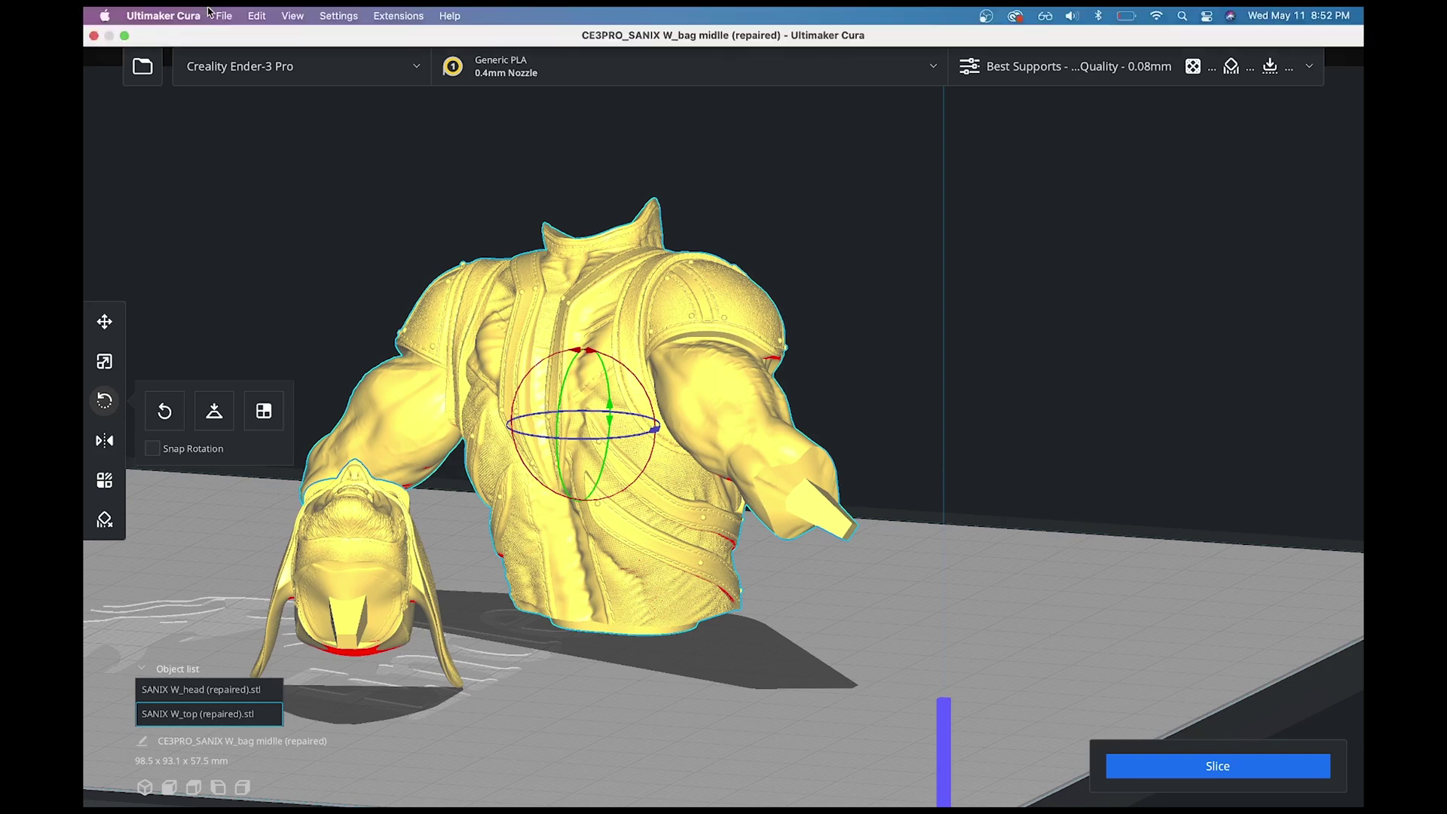
left_click(227, 16)
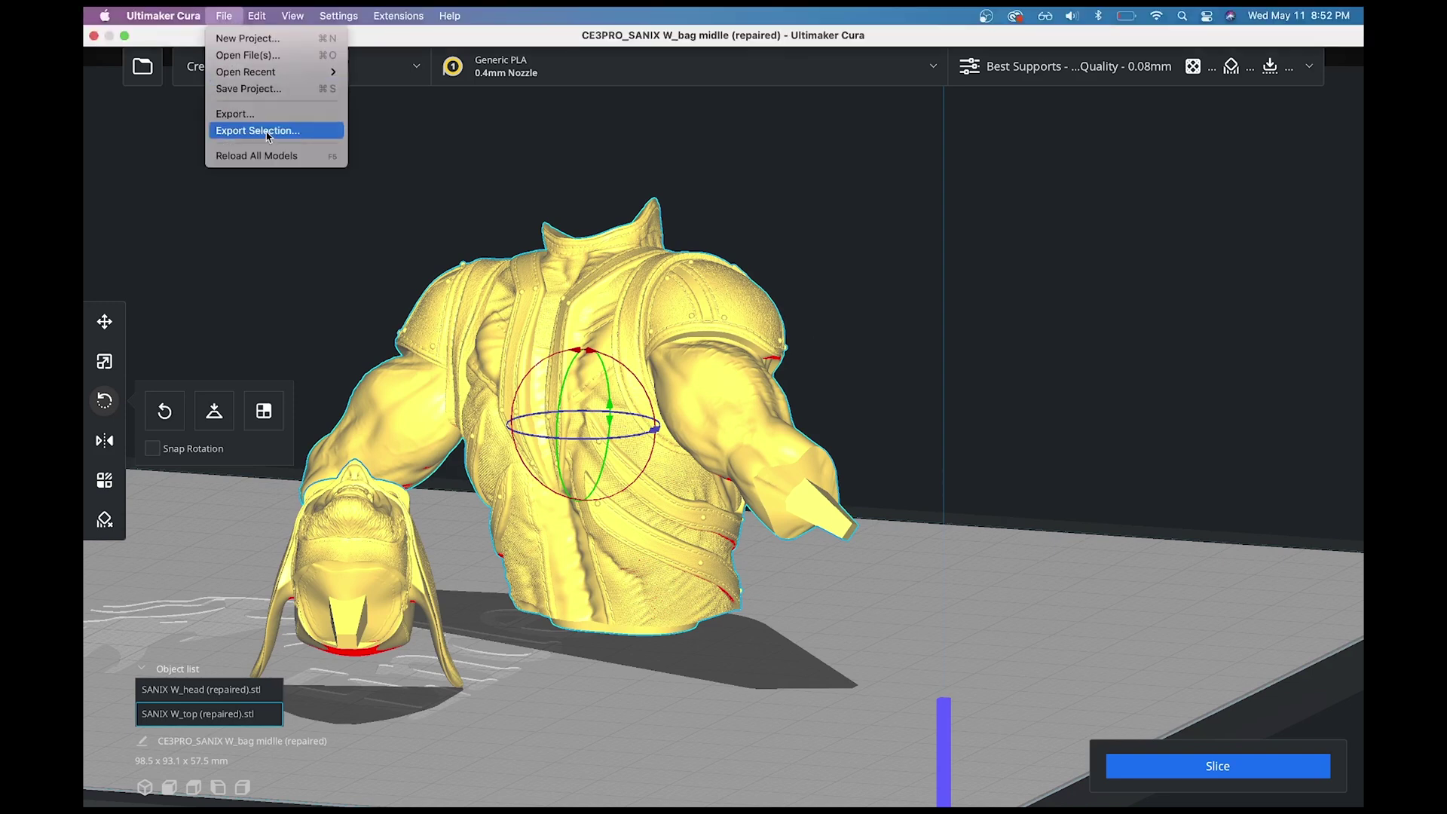
left_click(268, 131)
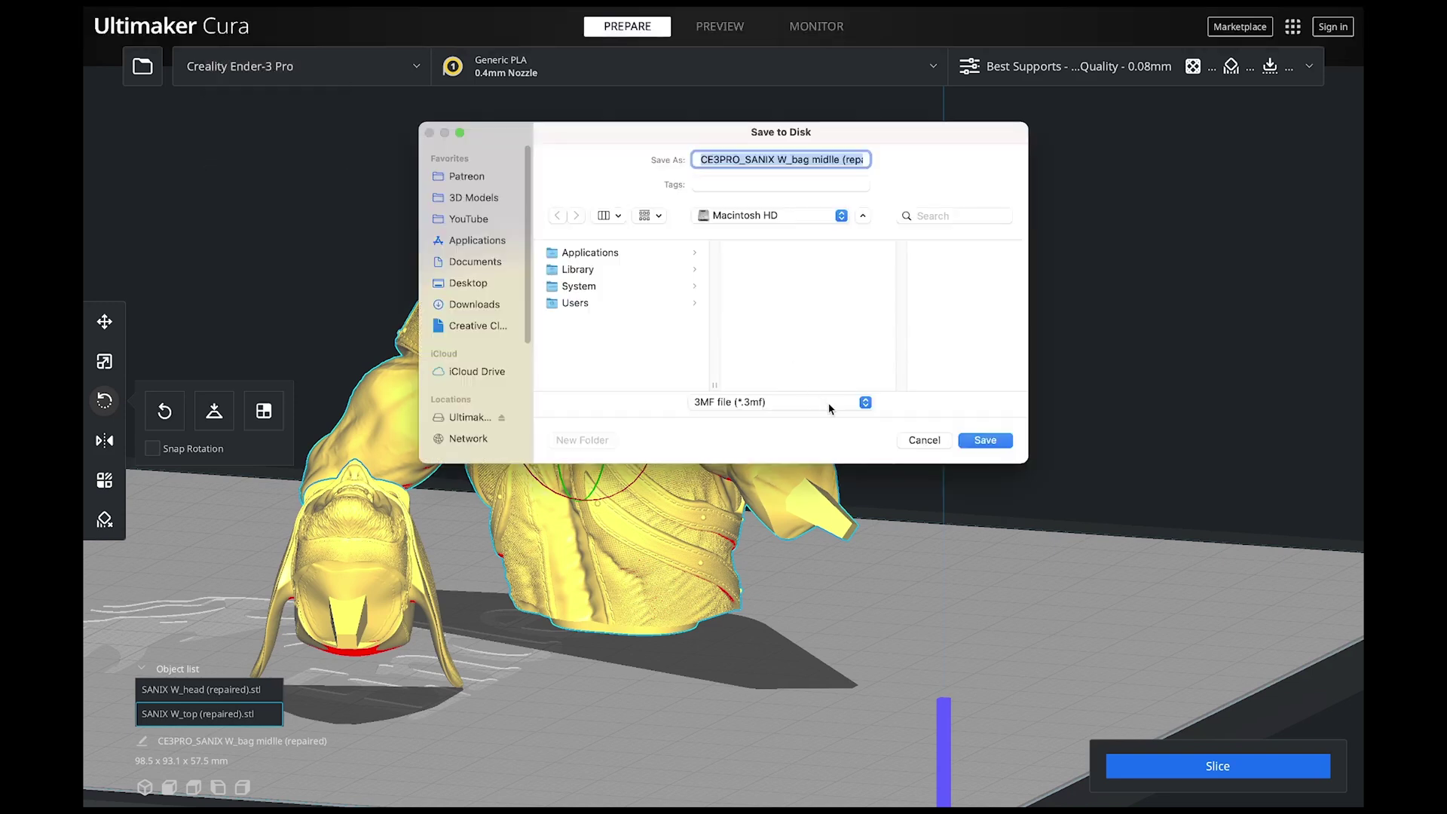
left_click(829, 407)
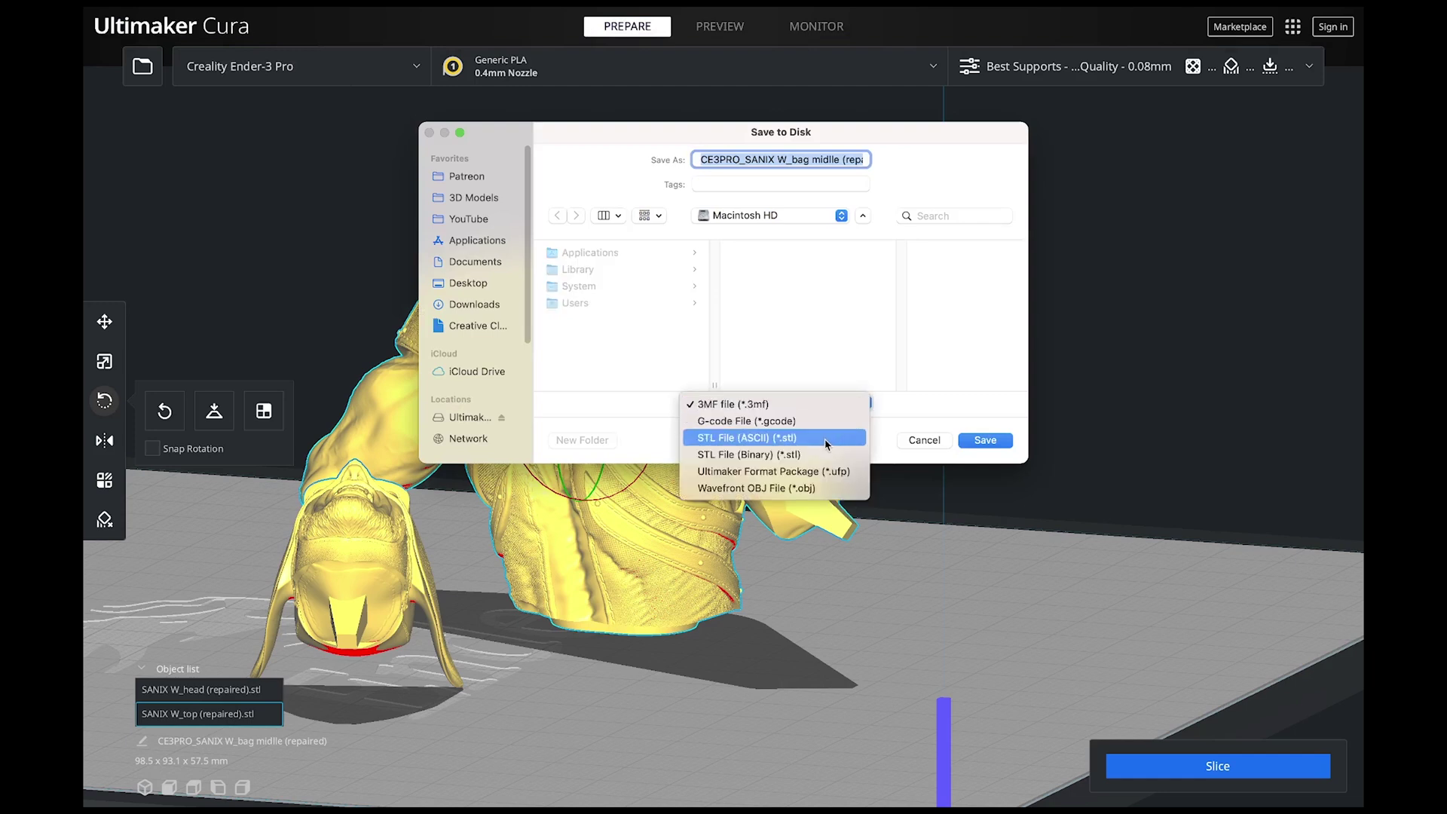
left_click(775, 440)
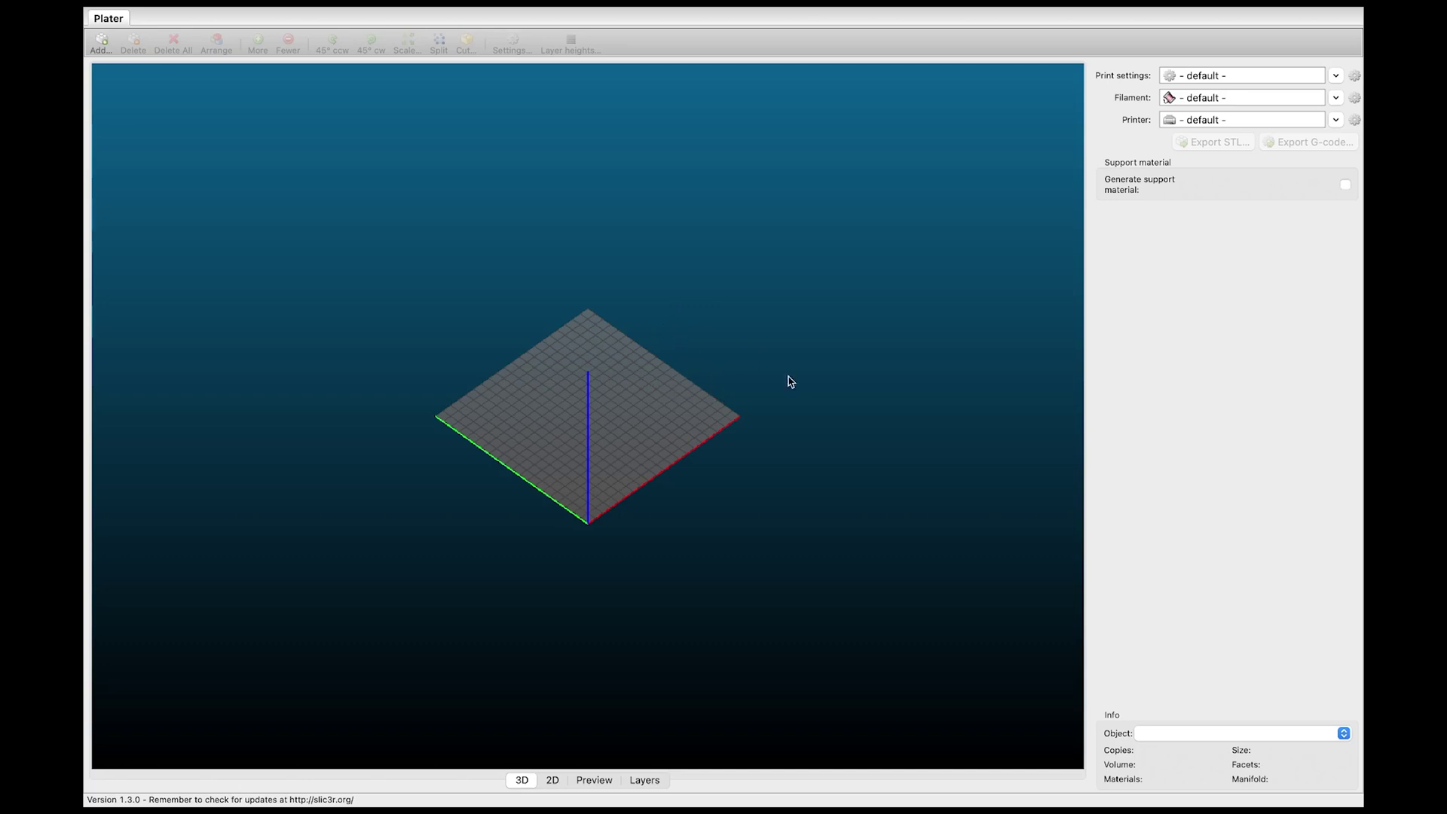
- Load CE3PRO_SANIX W_top export.stl and orbit and zoom to view the helmeted head
mouse_move(767, 491)
left_mouse_down()
mouse_move(710, 482)
mouse_move(762, 394)
mouse_move(766, 536)
mouse_move(727, 429)
mouse_move(711, 521)
mouse_move(769, 491)
mouse_move(757, 503)
left_mouse_up()
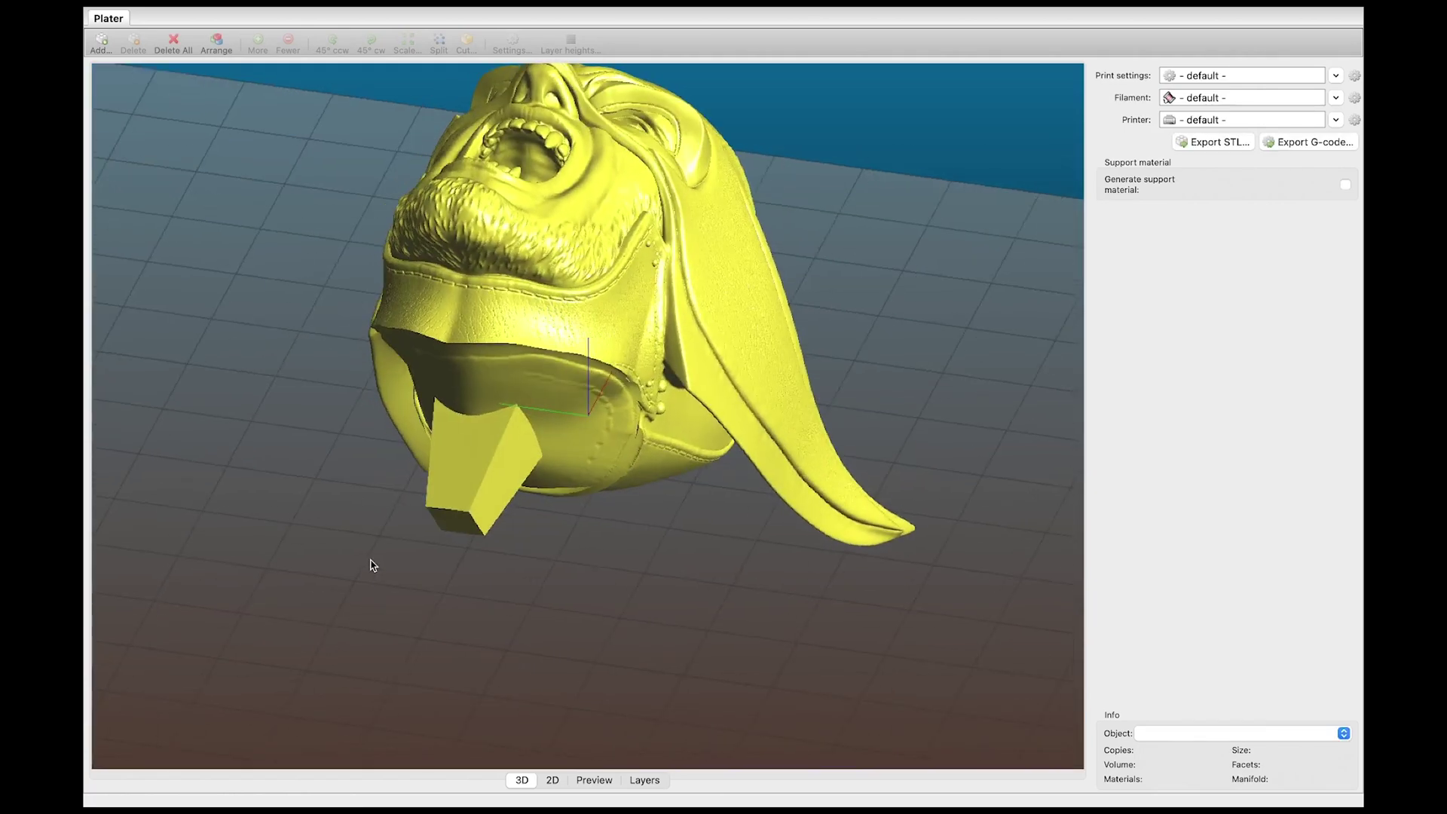
left_click_drag(369, 565, 601, 409)
scroll(349, 572, "down", 5)
- Select the head model, open Cut... at Z 34.5, and turn off Show preview
left_click(601, 410)
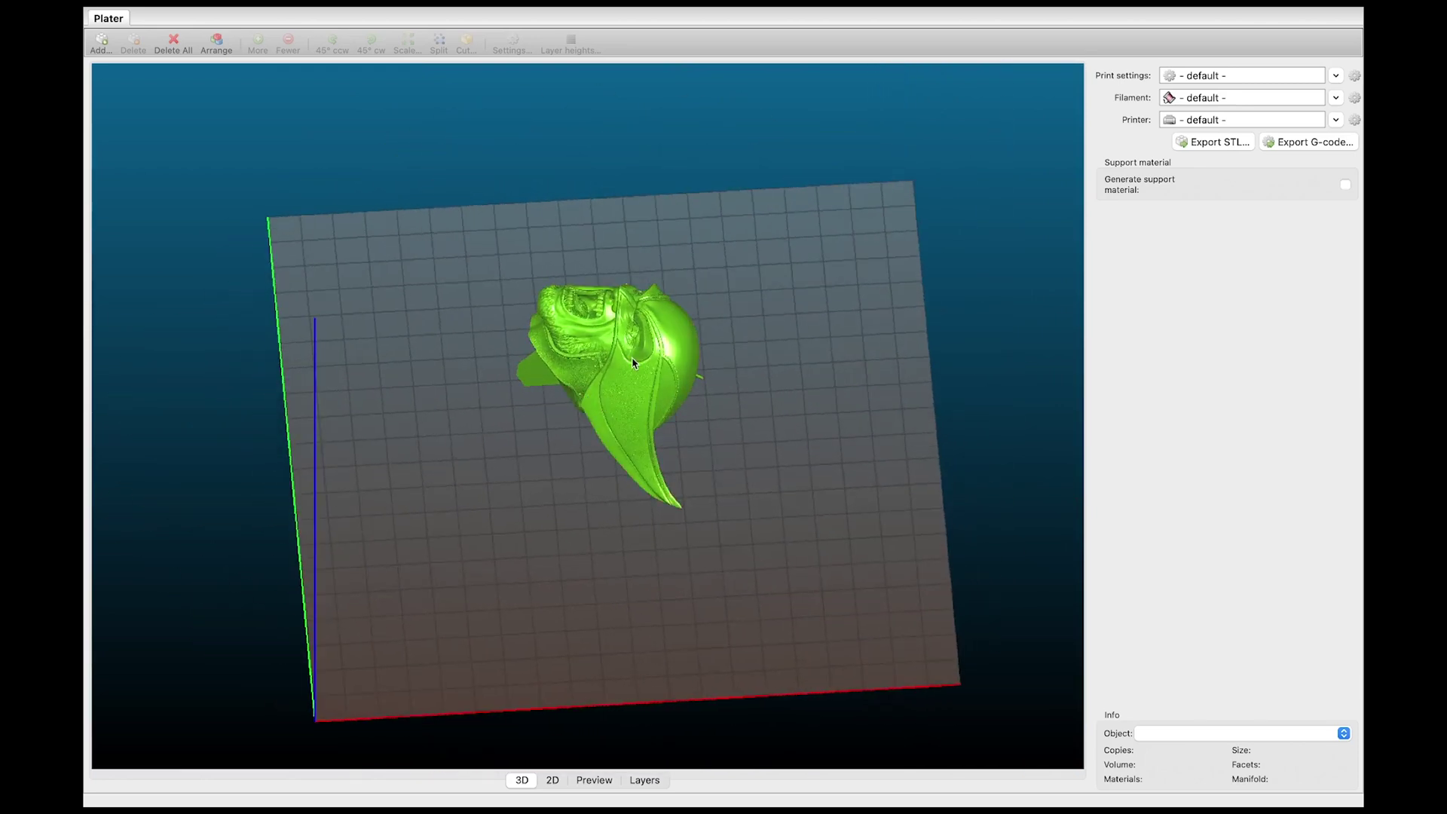
left_click(467, 44)
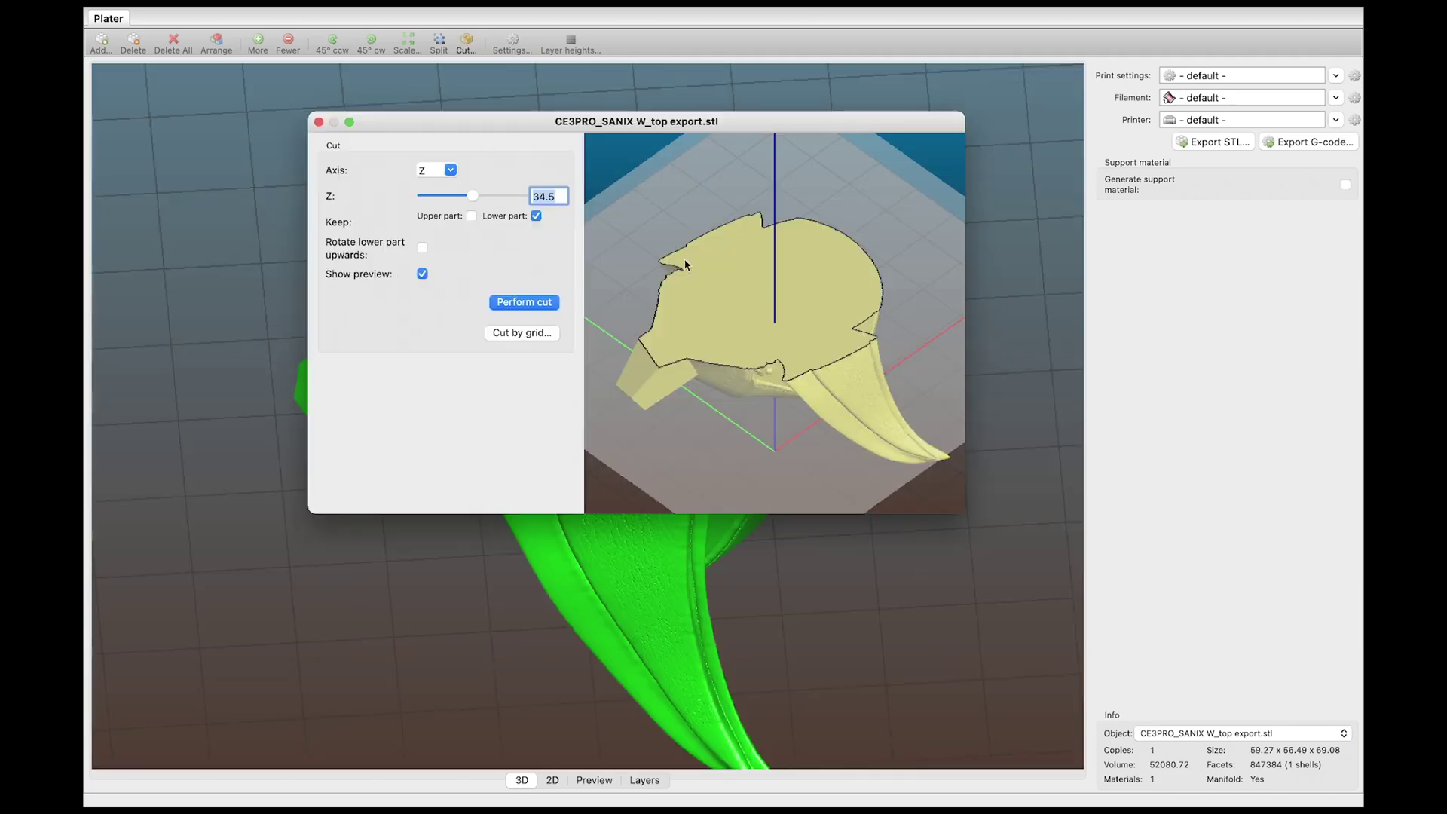
left_click(423, 275)
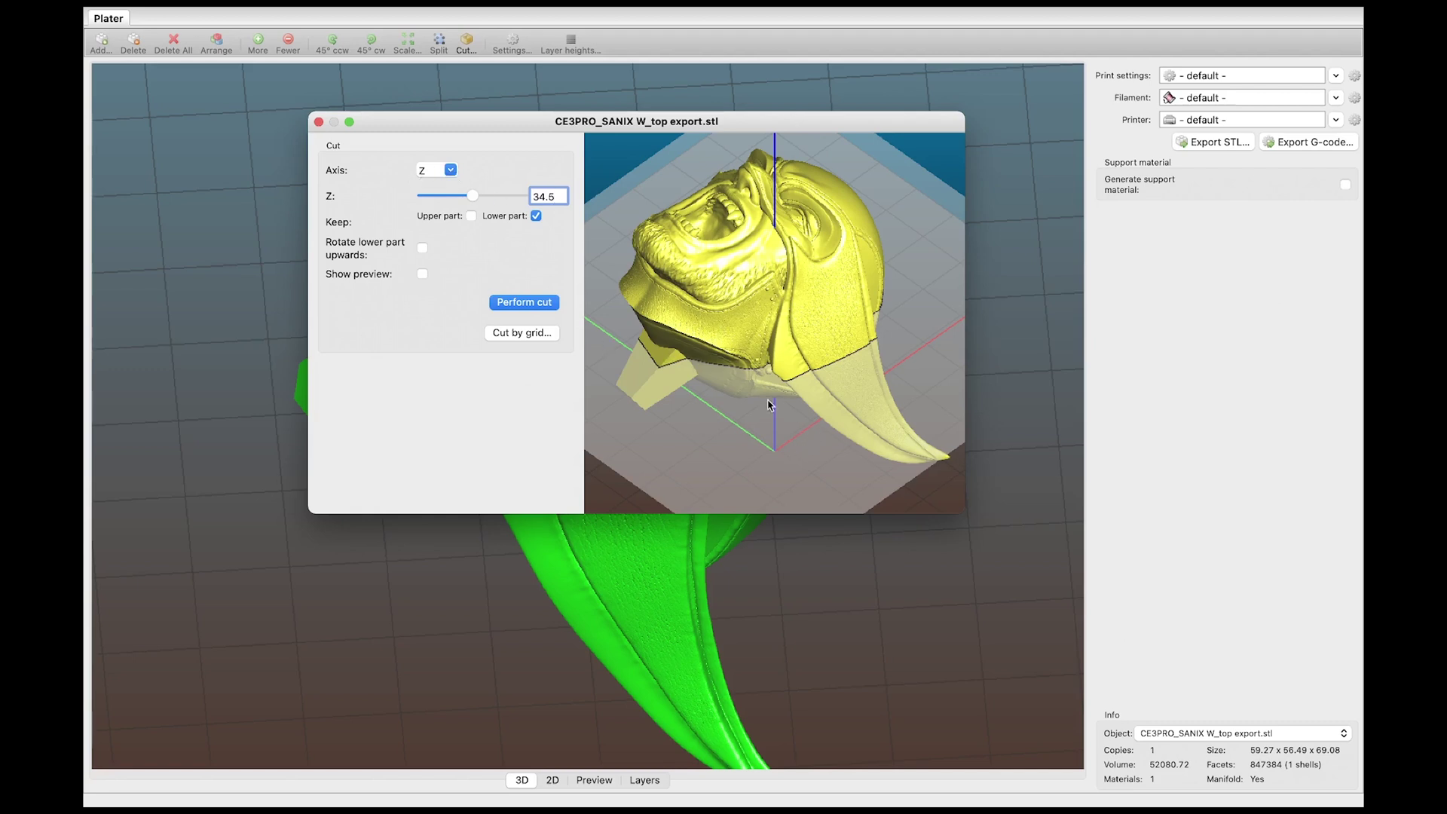
left_click(451, 171)
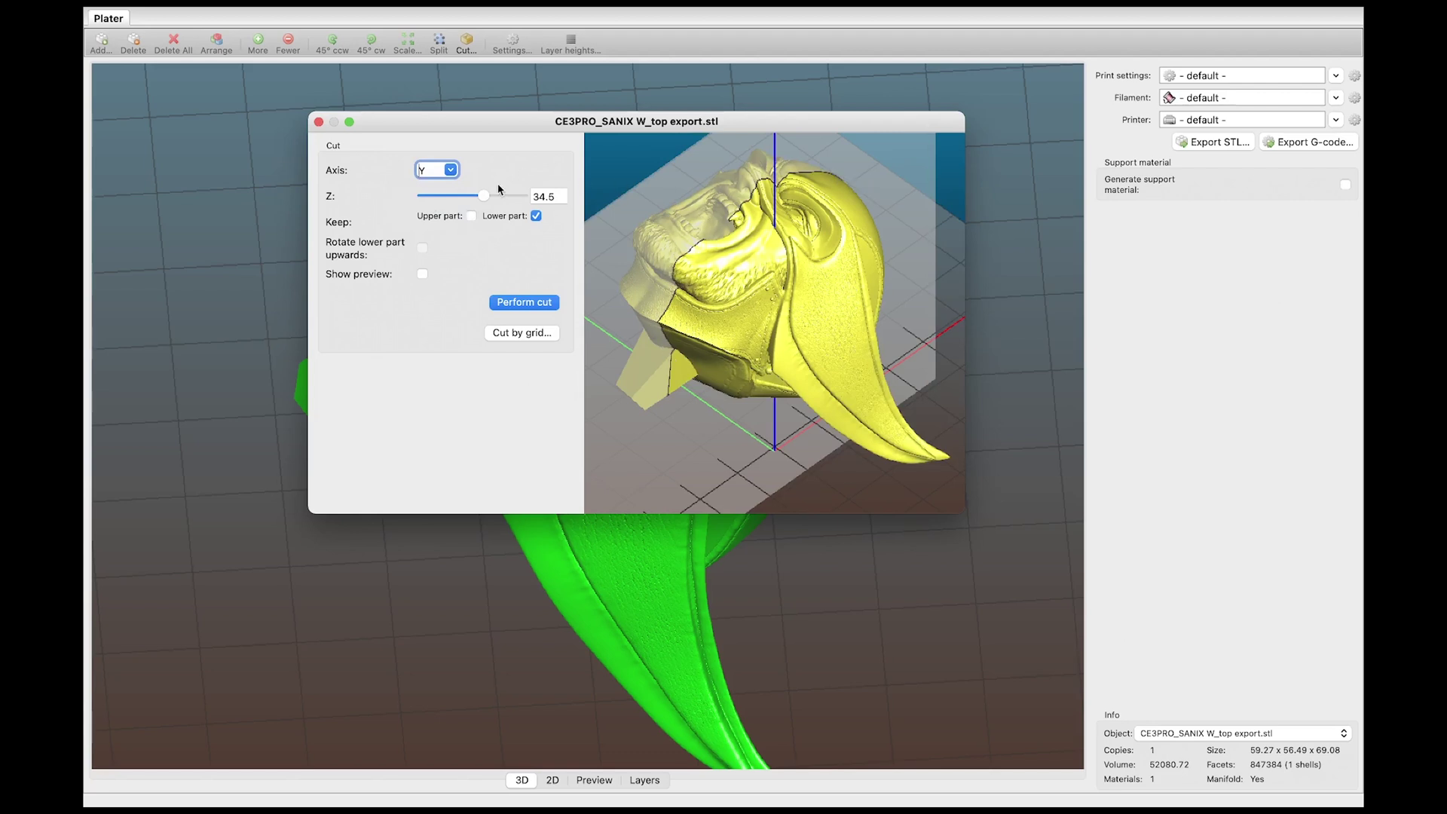
- Choose X as the cut axis and select the cut height value
left_click(448, 172)
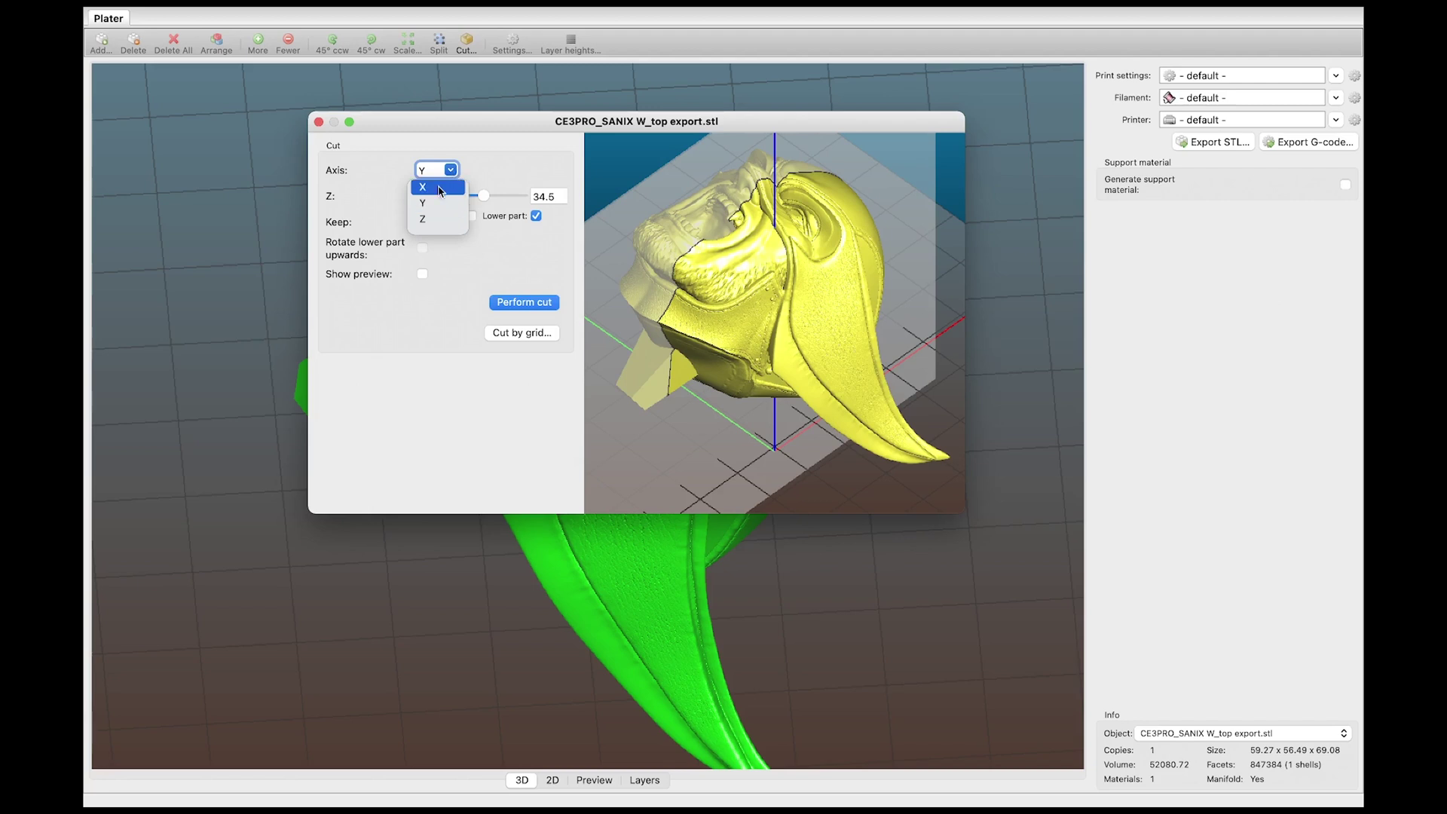
left_click(442, 195)
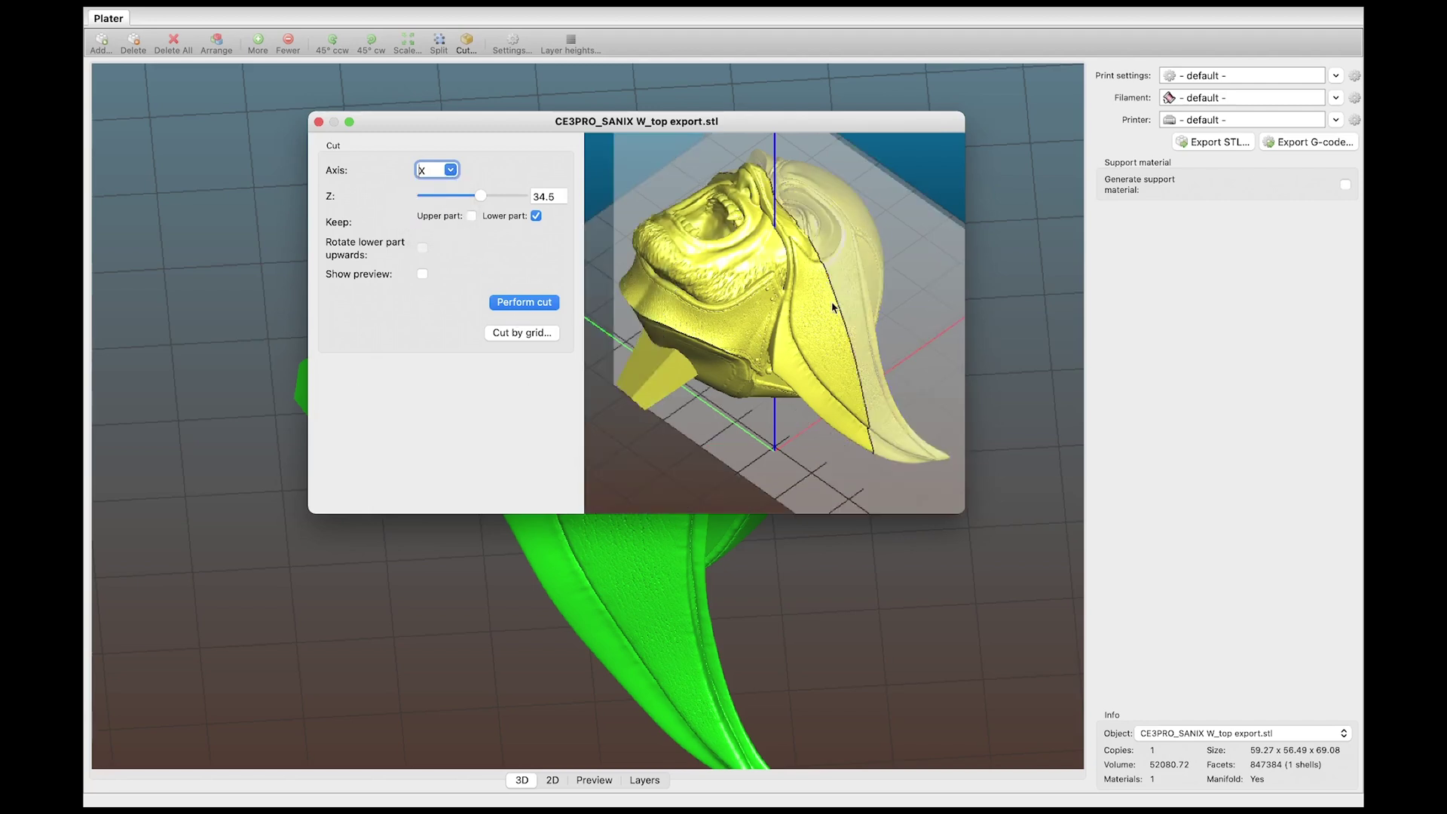
left_click_drag(557, 197, 530, 201)
left_click(457, 175)
- Set the cut axis to Z and try cut heights of 70, then 40
left_click(428, 220)
left_click_drag(480, 196, 522, 198)
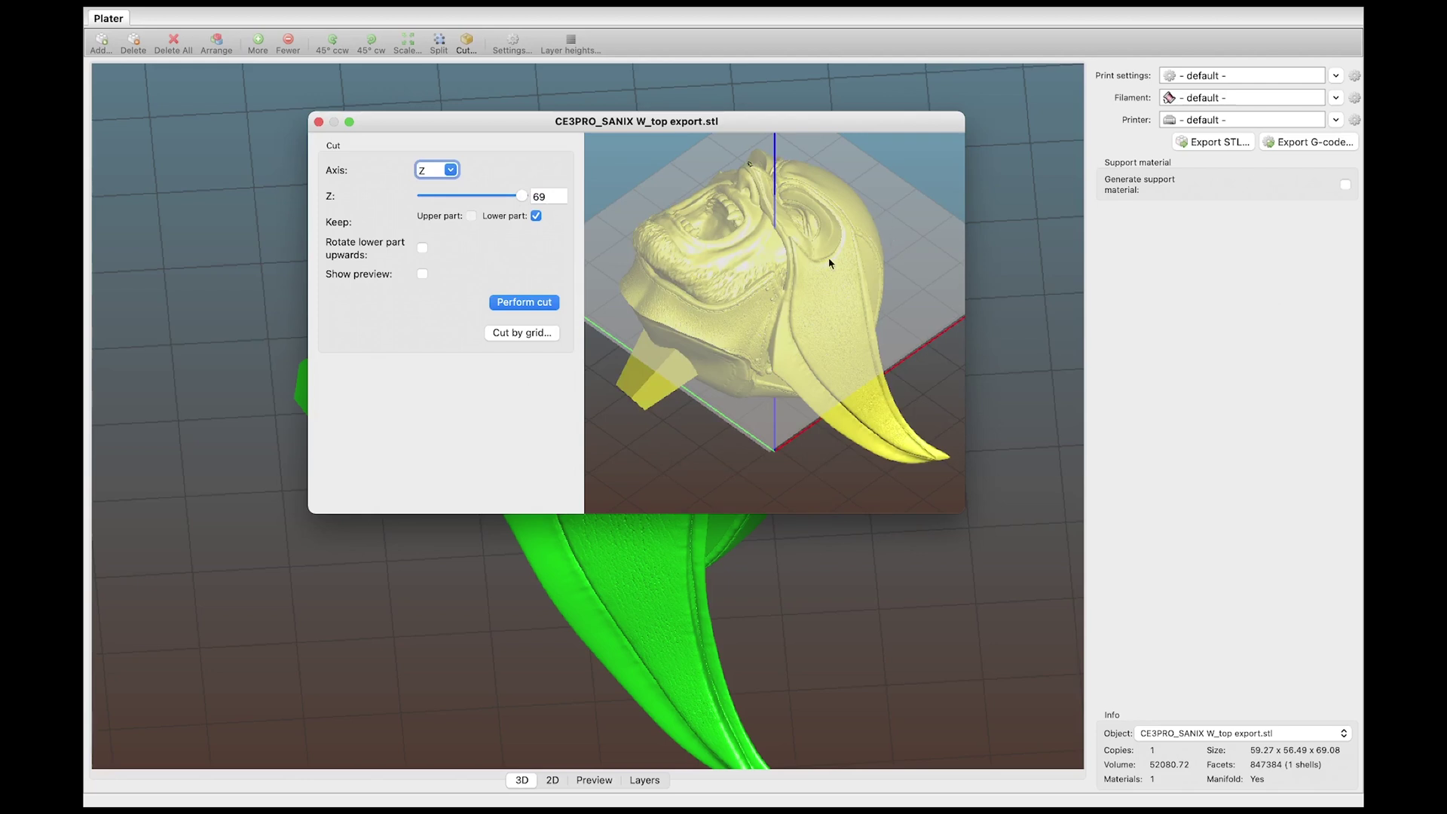
key("Tab")
type("70")
left_click_drag(544, 196, 520, 197)
type("40")
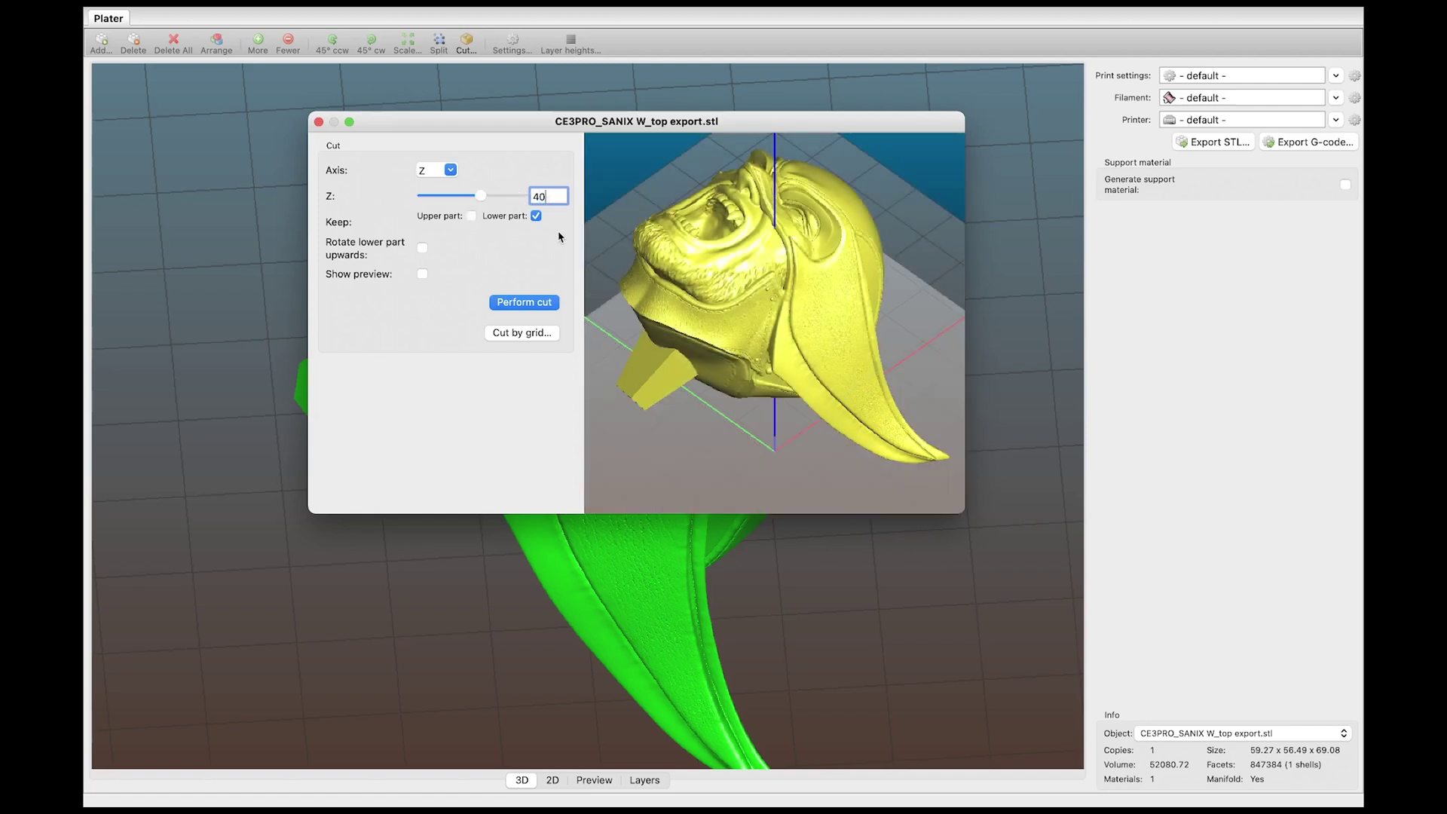
- Set the cut height to 38, check the preview, and perform the cut keeping both parts
left_click_drag(905, 279, 997, 284)
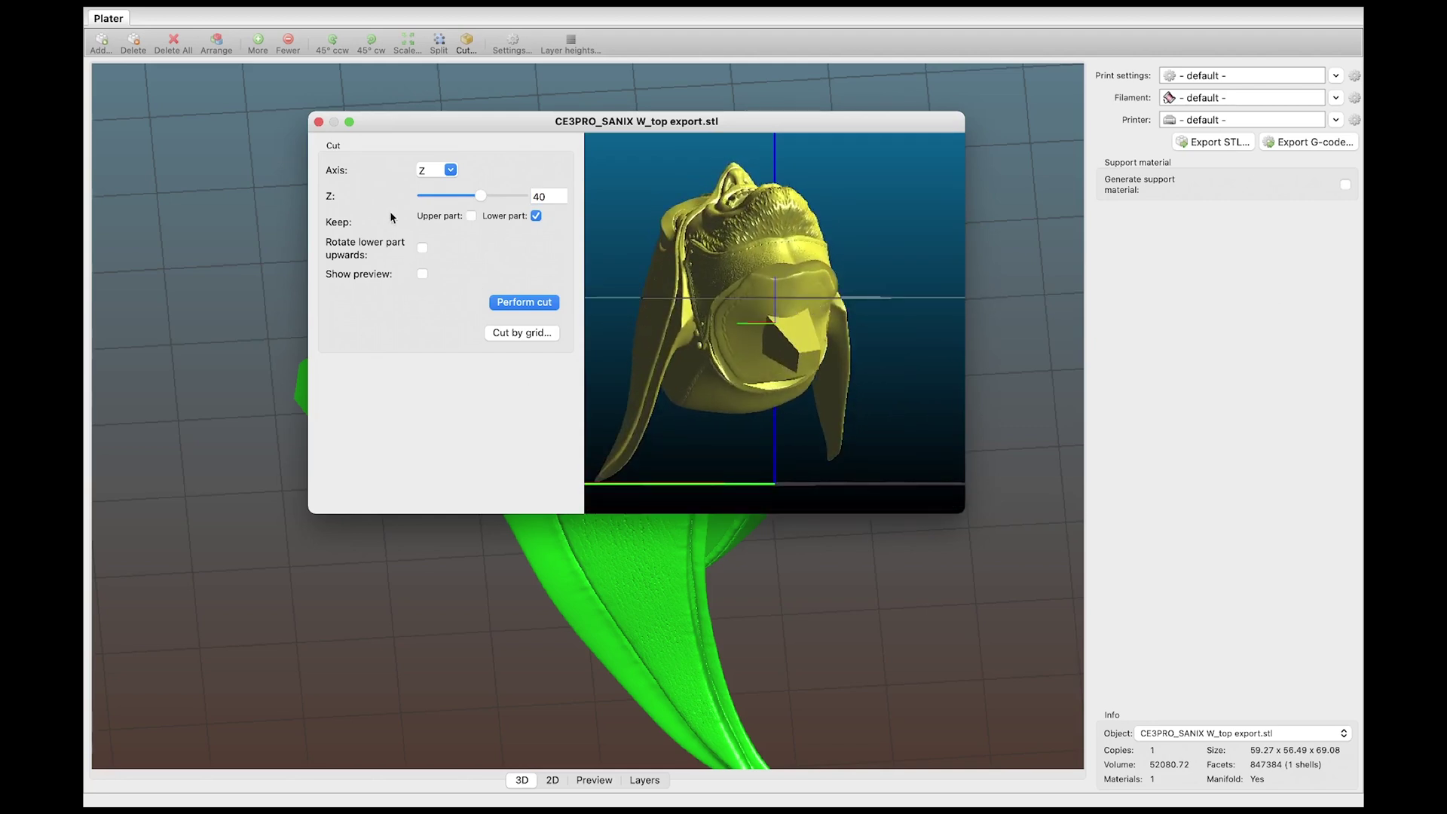
double_click(539, 197)
type("38")
left_click_drag(818, 283, 767, 279)
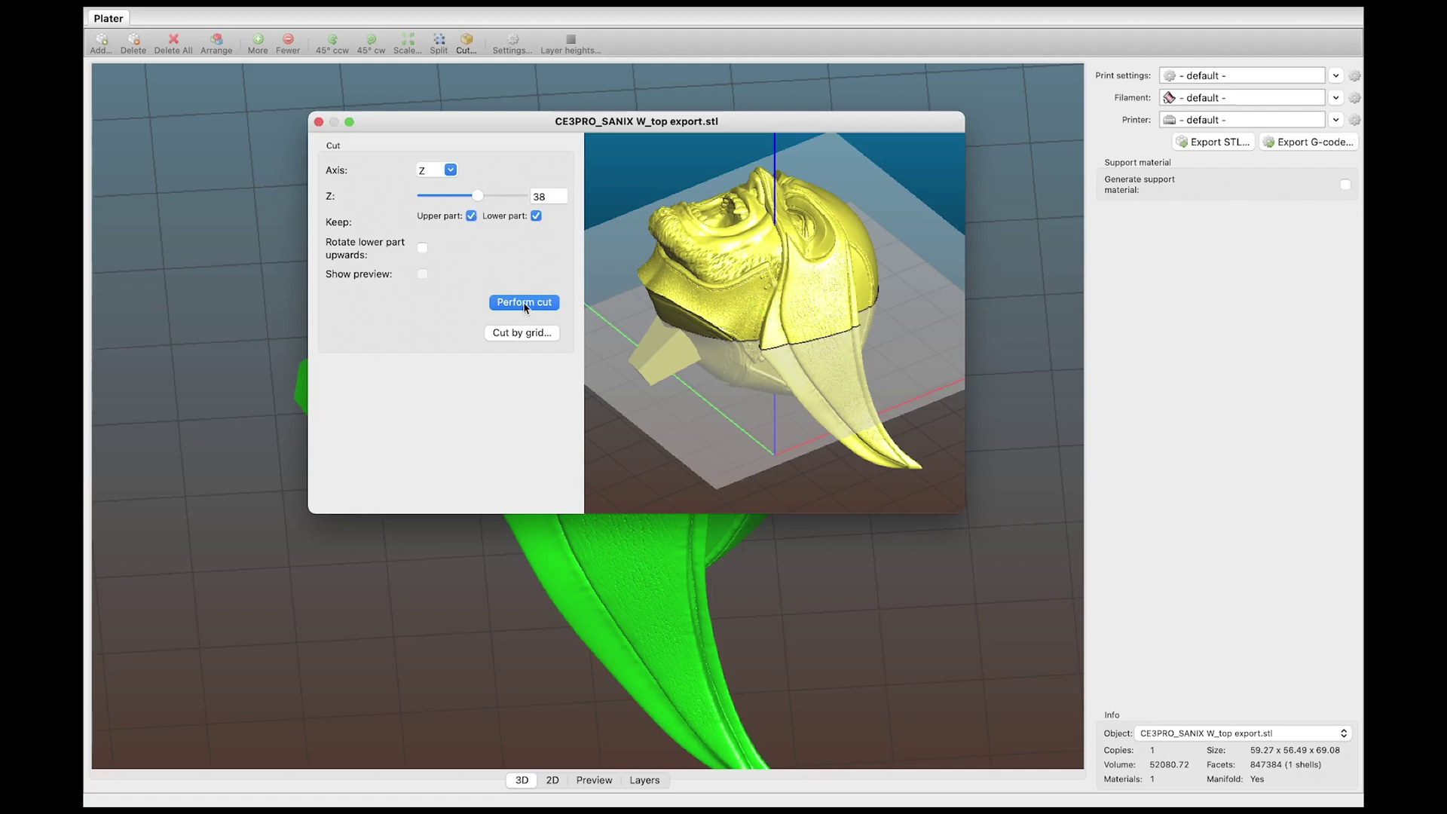
left_click(525, 303)
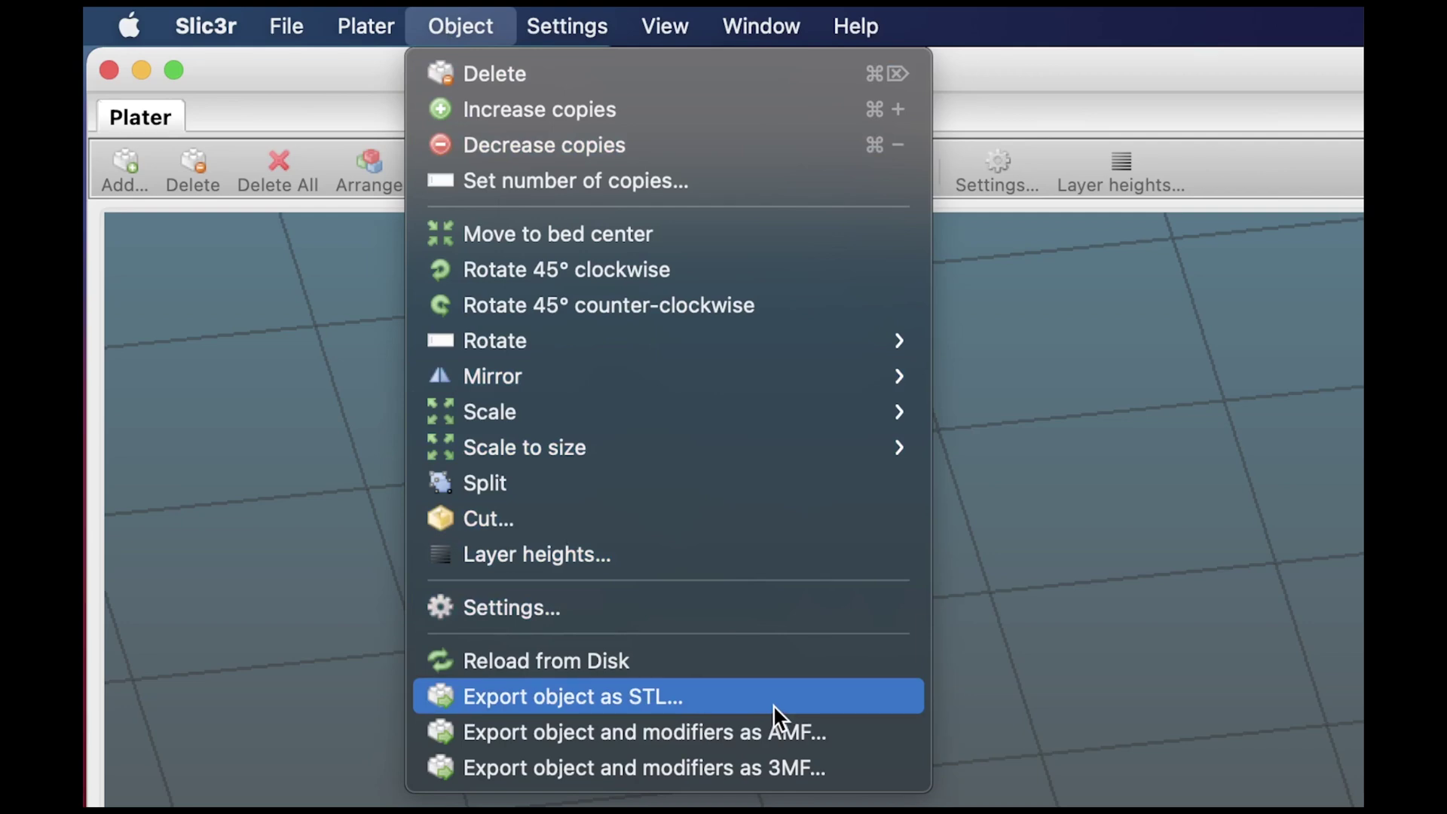
- Export the cut head piece with Object > Export object as STL
left_click(774, 698)
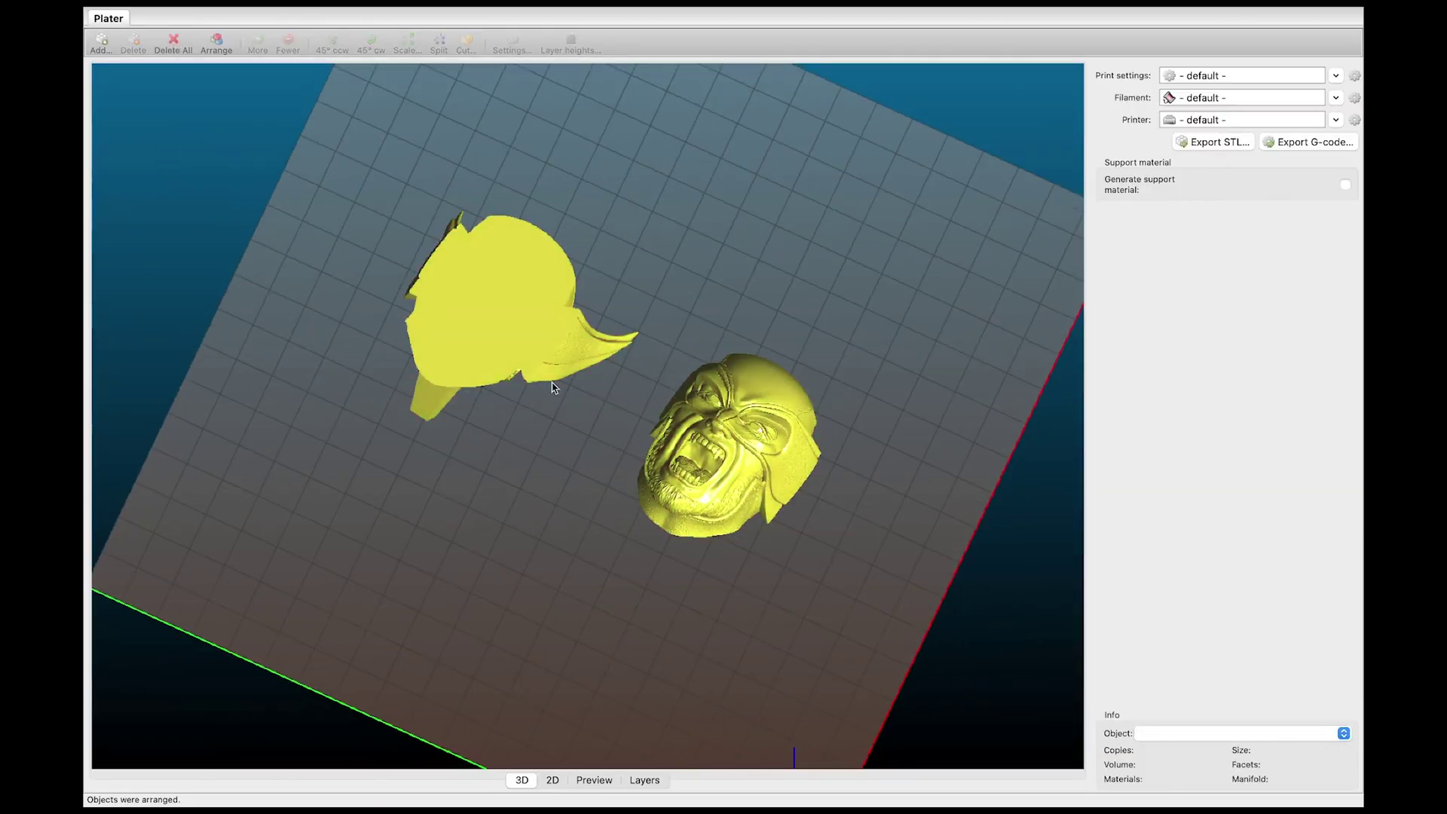
- Delete all models and load SANIX W_top (repaired) rotated.stl onto the empty bed
left_click(174, 44)
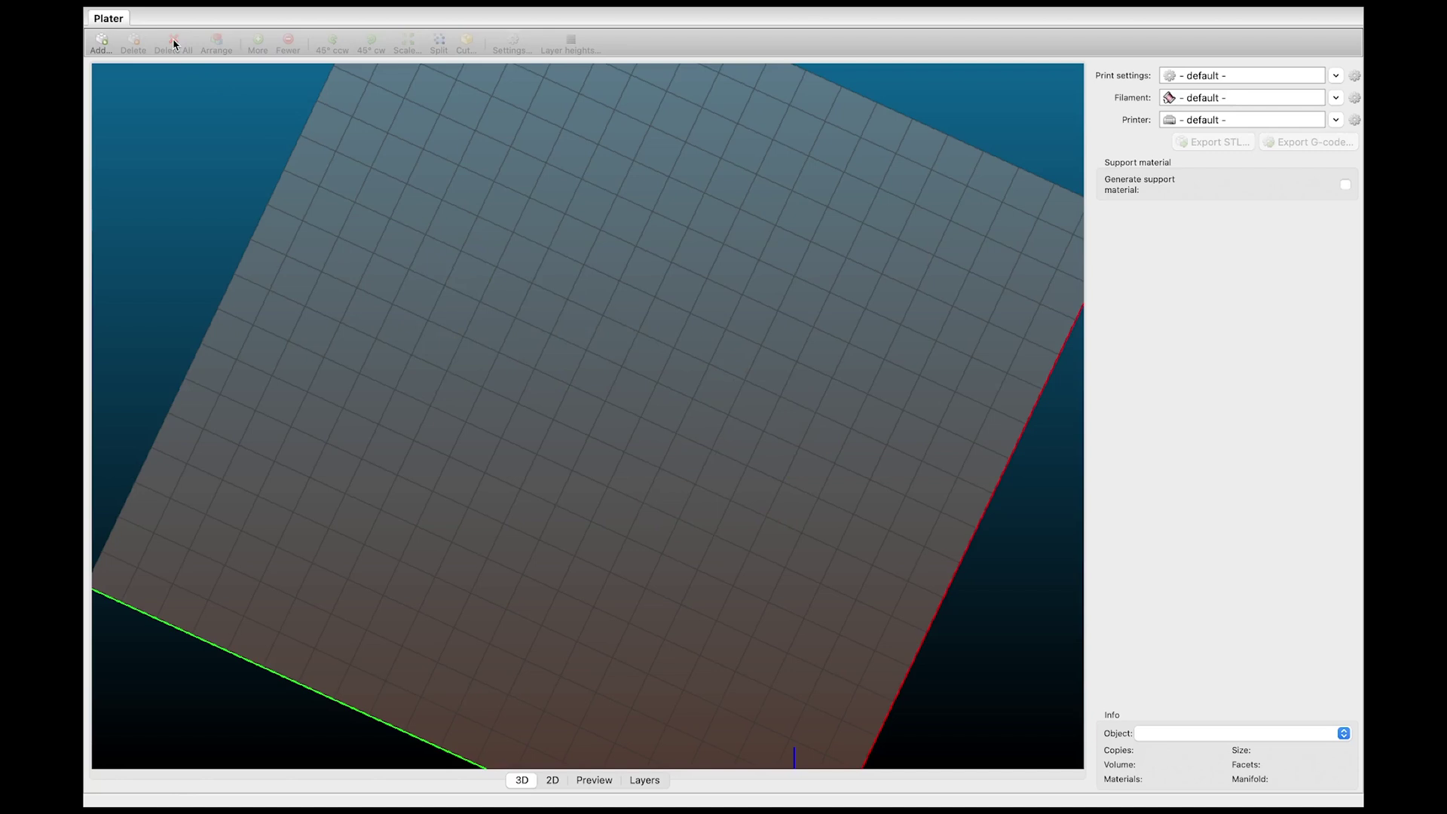
left_click(101, 44)
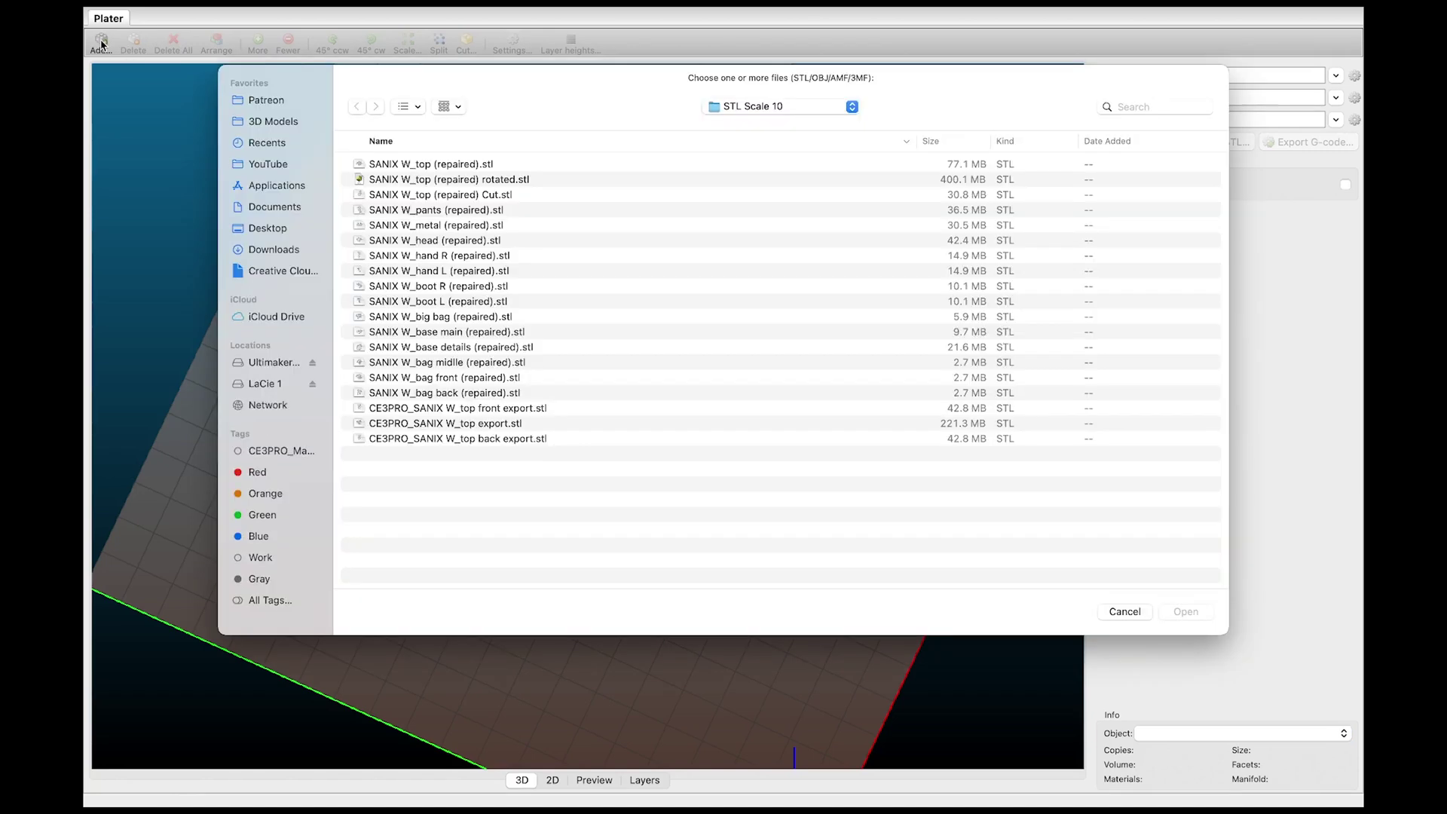
double_click(378, 363)
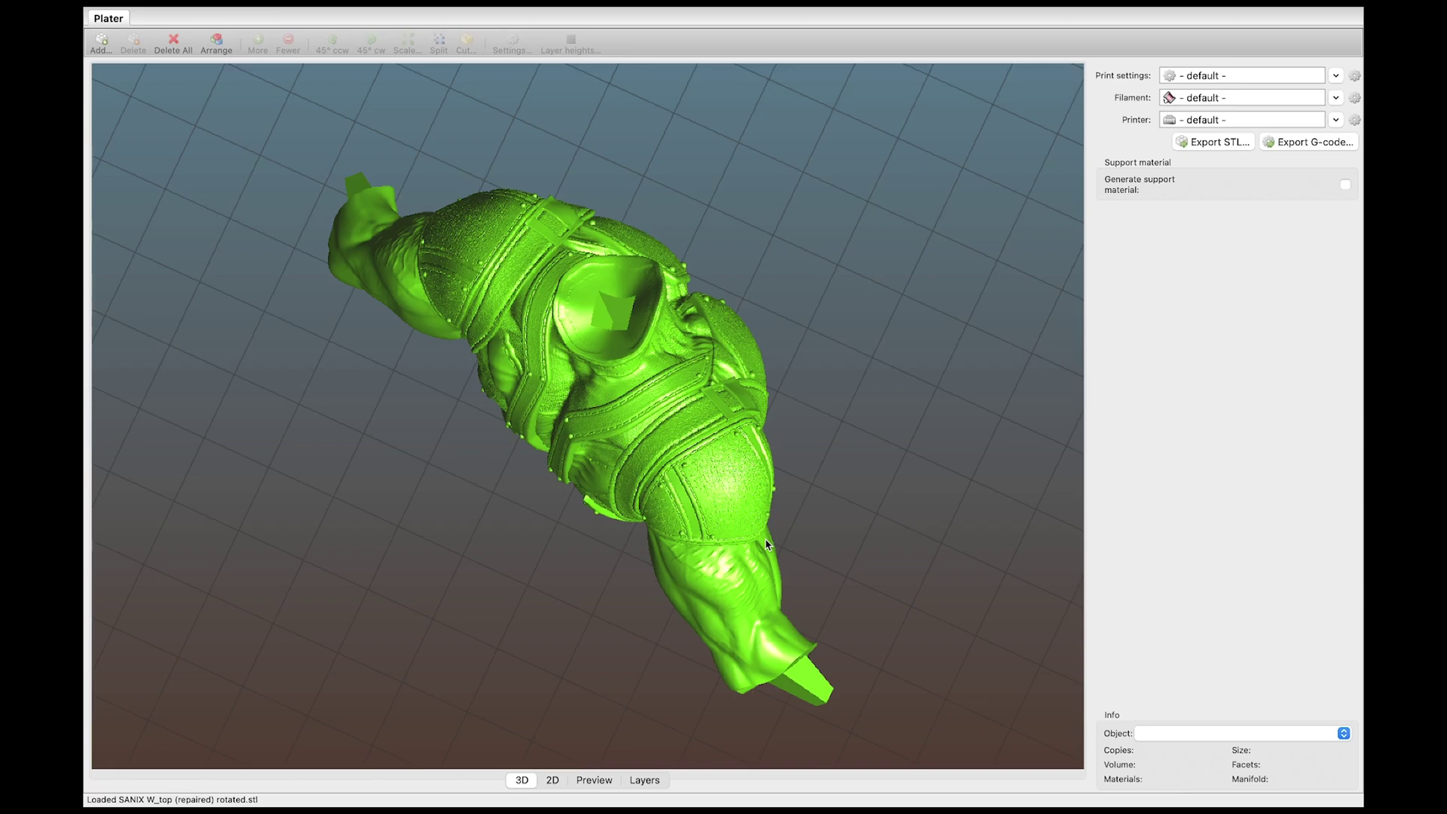
left_click_drag(766, 544, 729, 522)
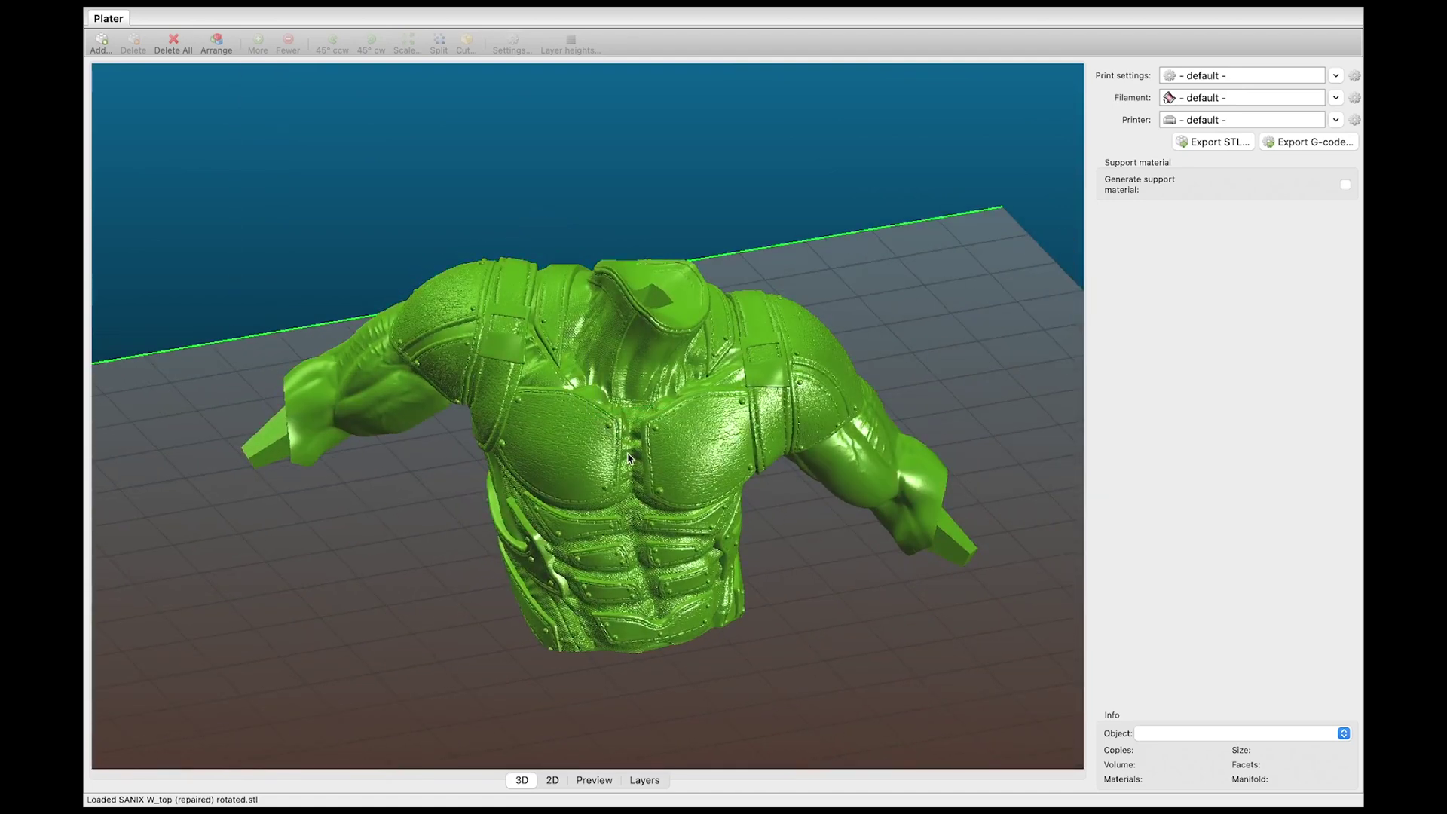
- Cut the torso at Z 35 with only the upper part kept
left_click(631, 463)
key("c")
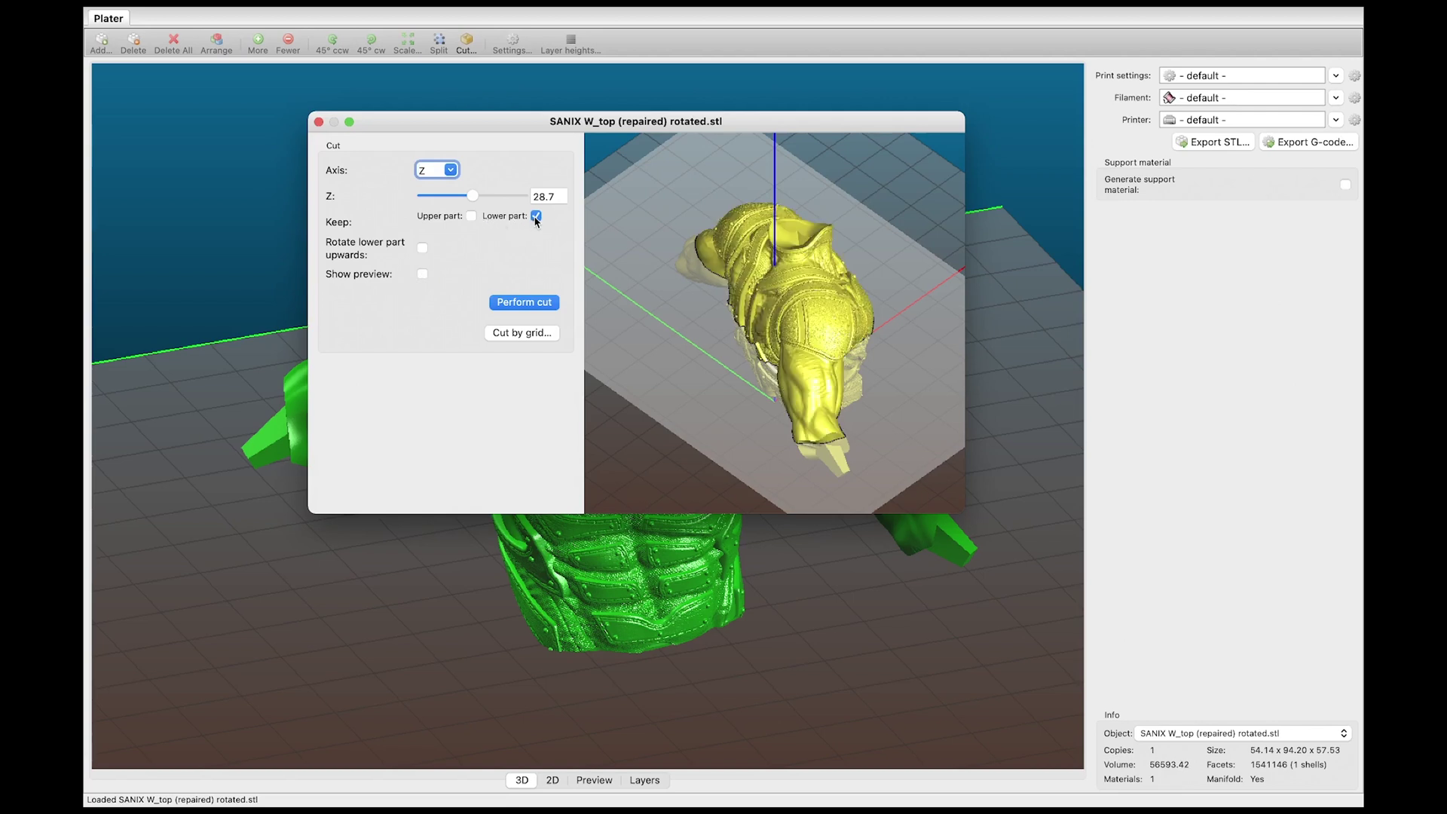
left_click(472, 217)
left_click_drag(679, 453, 663, 396)
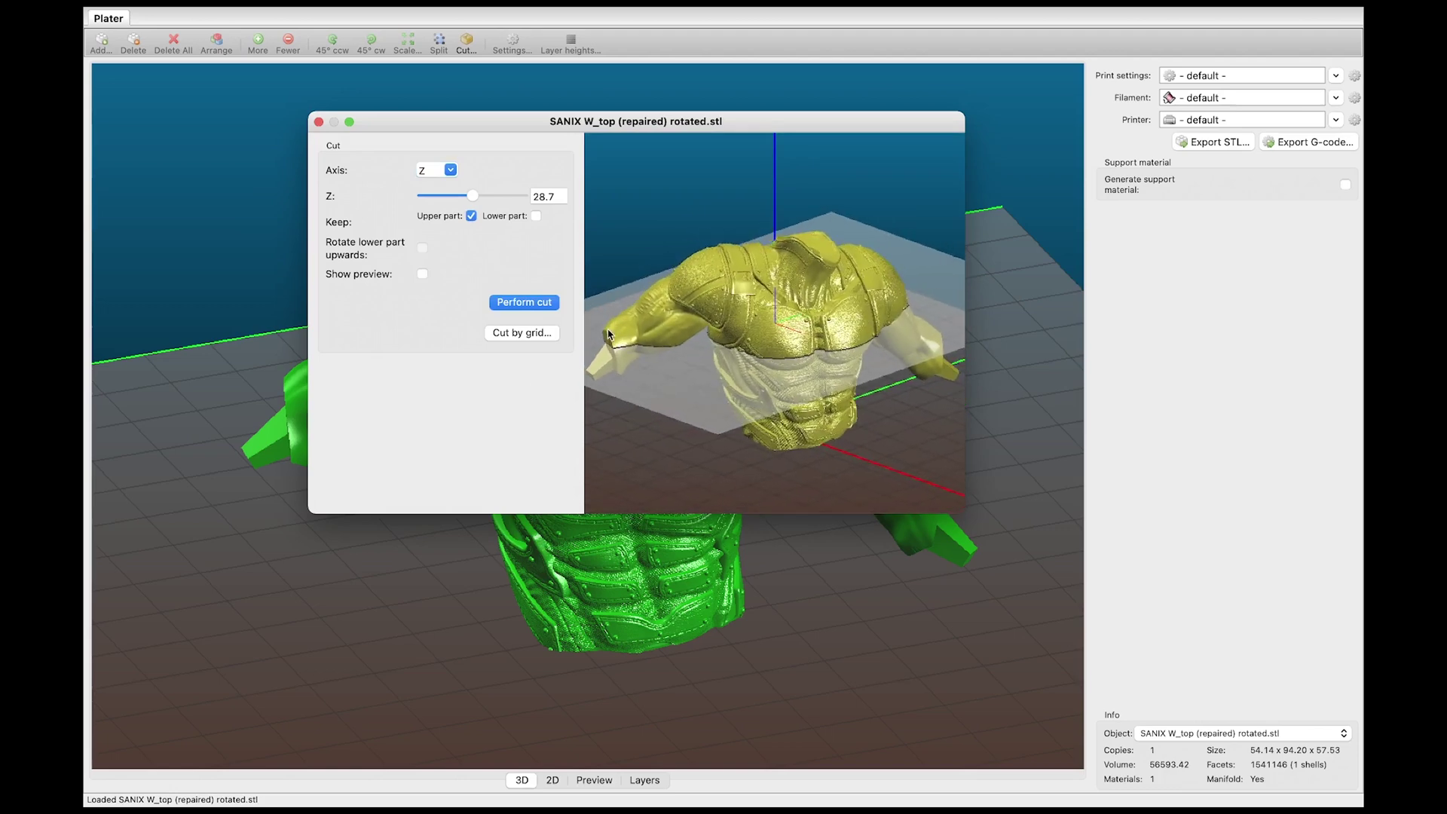
double_click(559, 194)
type("35")
left_click_drag(825, 234, 864, 223)
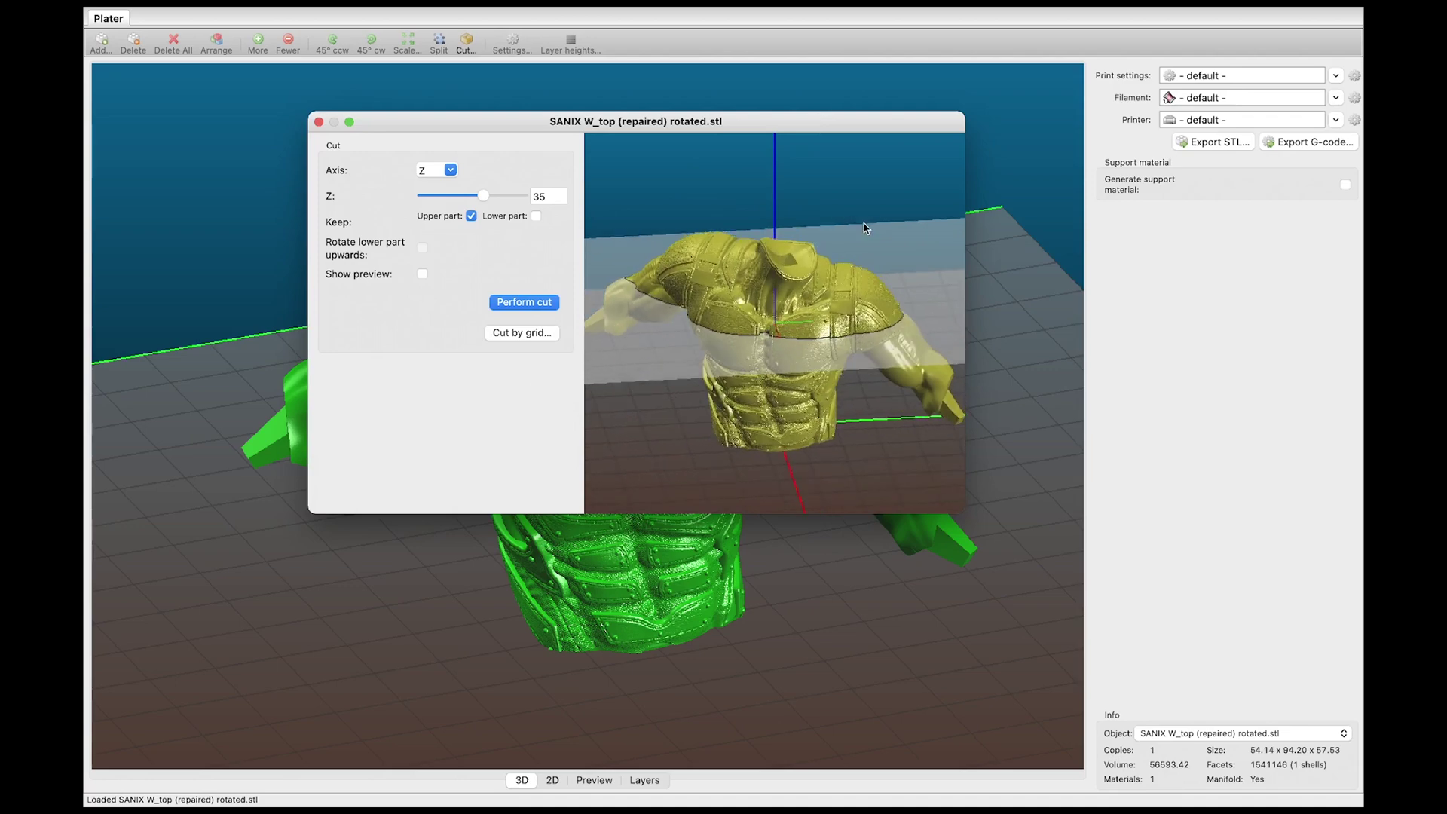
left_click(524, 302)
mouse_move(723, 336)
left_mouse_down()
mouse_move(704, 297)
mouse_move(728, 274)
mouse_move(772, 297)
mouse_move(724, 304)
mouse_move(721, 284)
mouse_move(736, 306)
mouse_move(769, 307)
mouse_move(730, 297)
mouse_move(729, 309)
left_mouse_up()
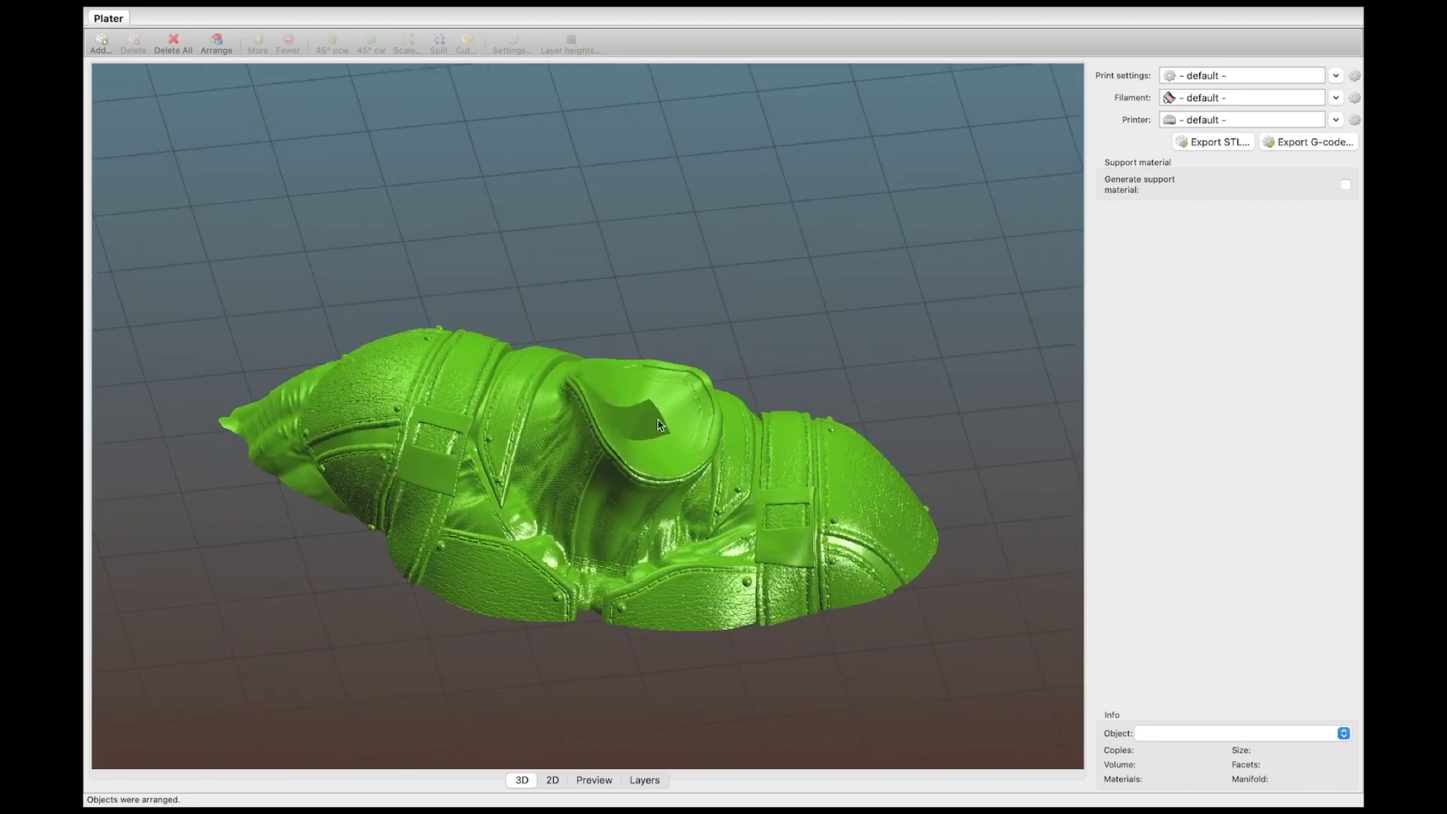
- Export the cut torso piece as an STL file
left_click(463, 419)
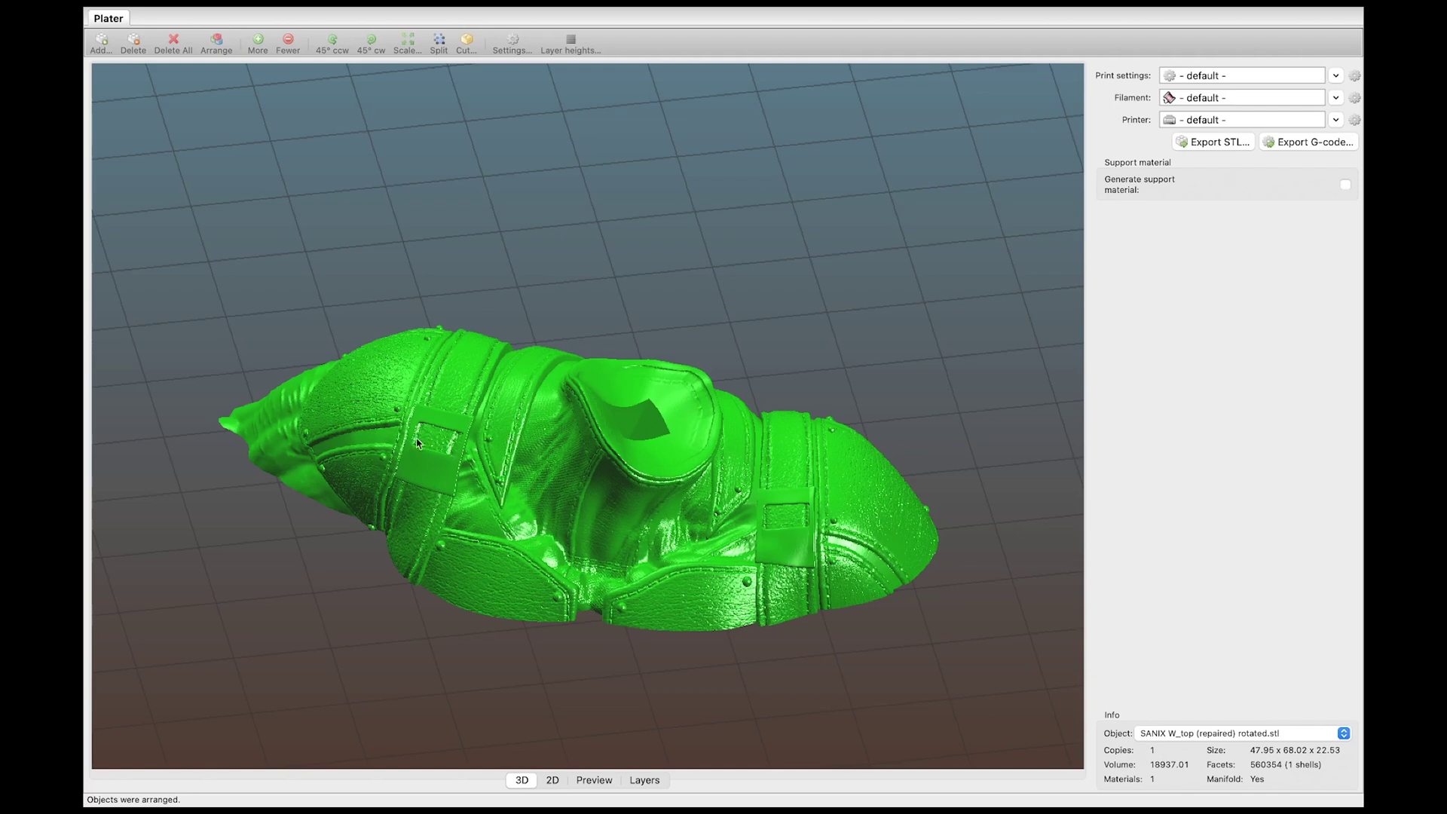
left_click(1221, 142)
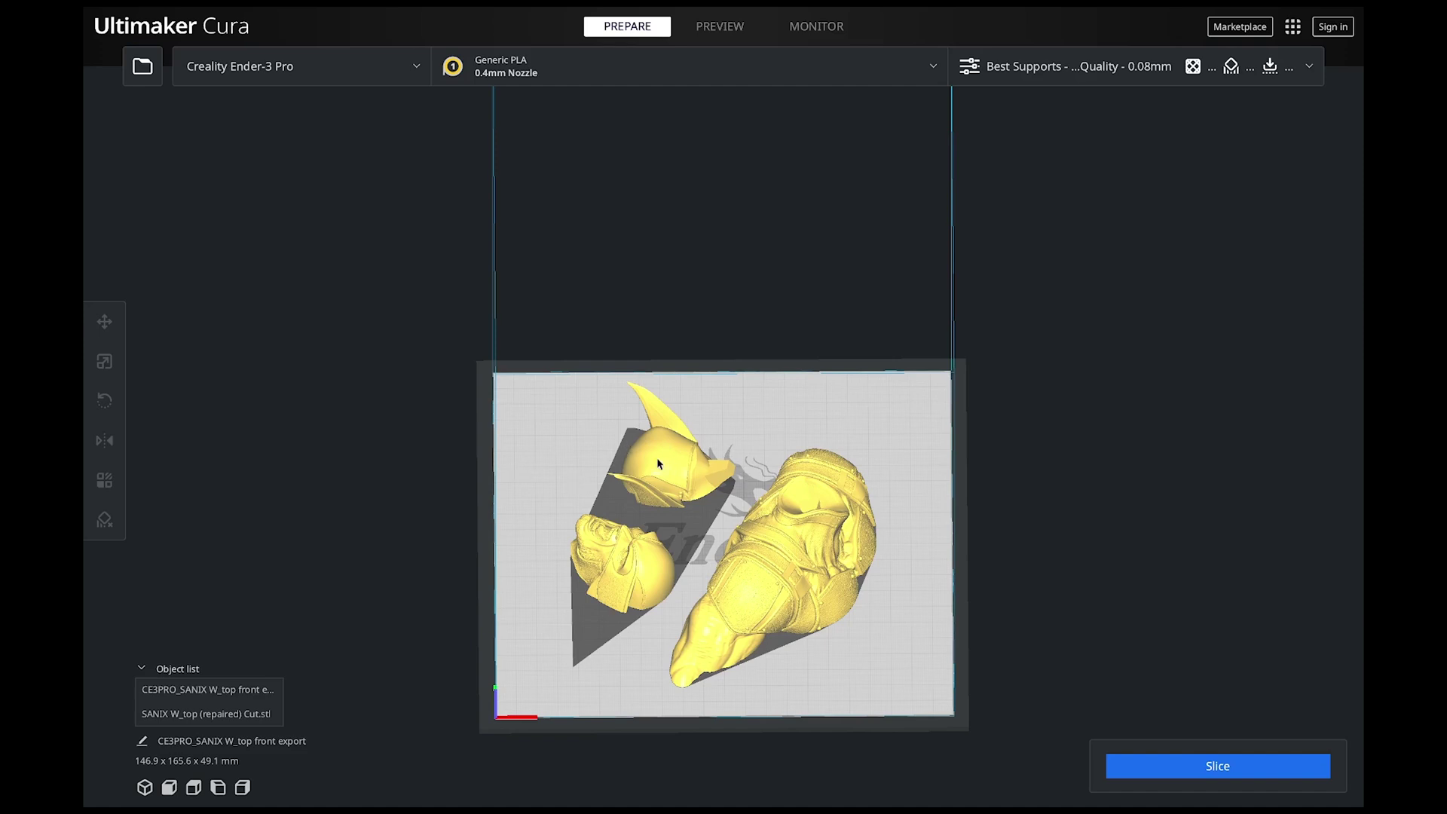
- Orbit and zoom the Cura view to inspect the three SANIX W pieces on the build plate
right_click_drag(912, 646, 889, 604)
scroll(560, 523, "down", 3)
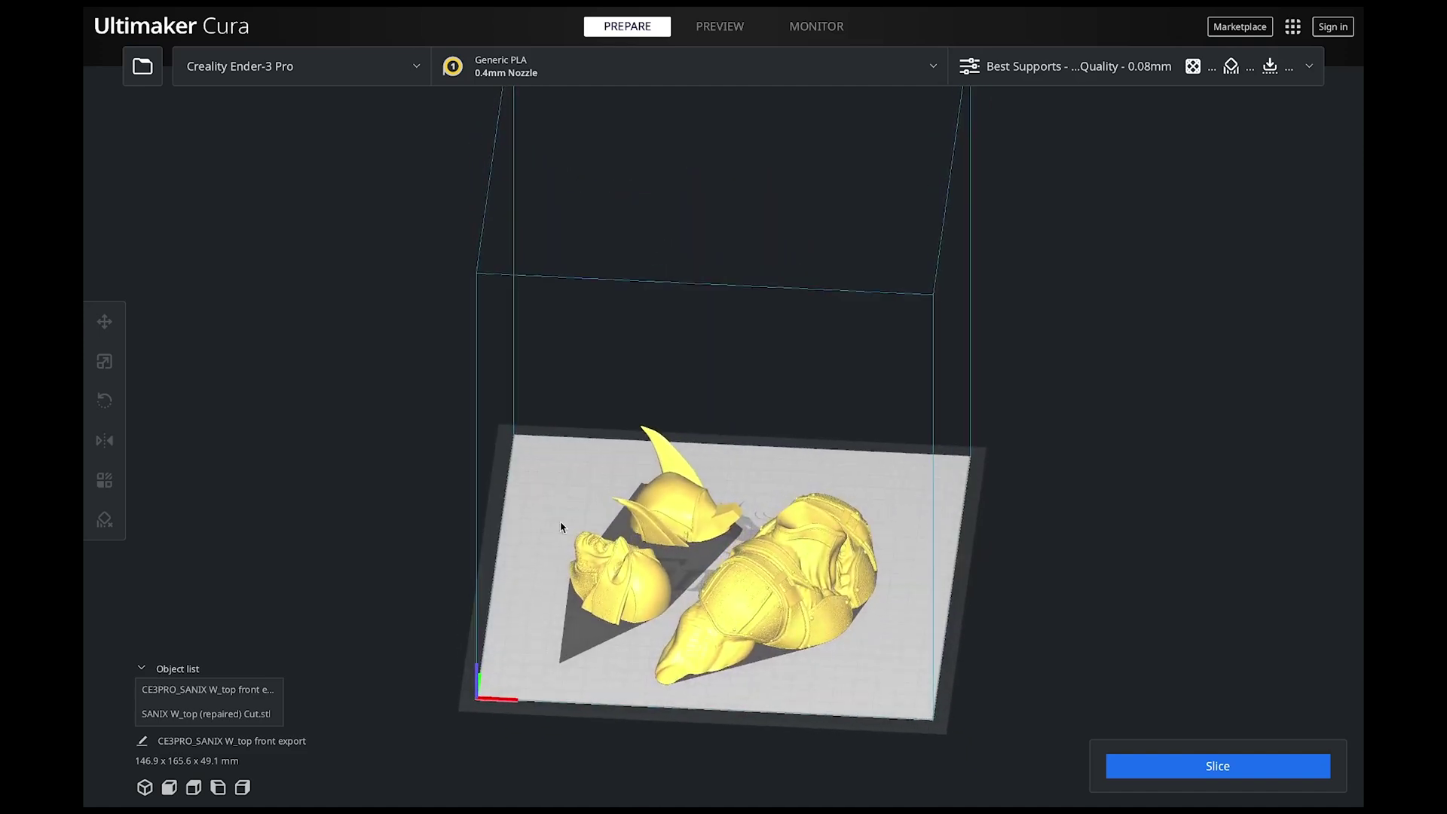
scroll(771, 441, "up", 3)
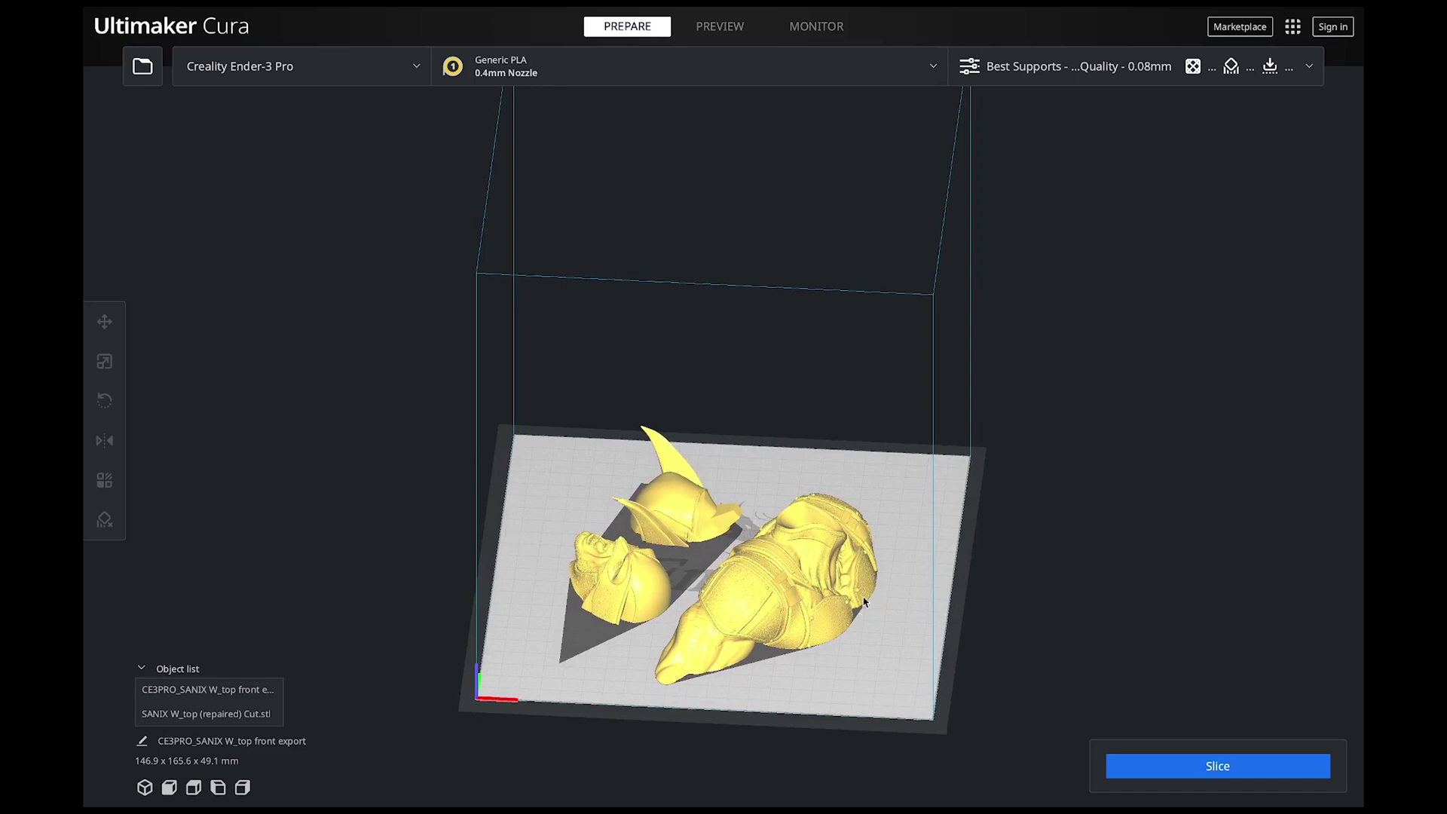